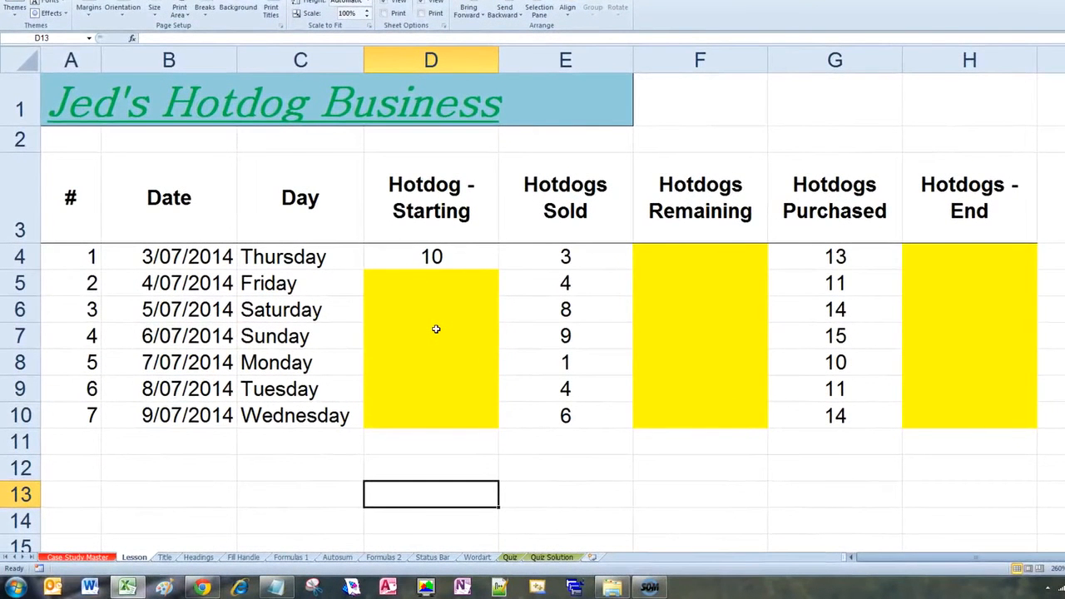
Examine the empty Hotdog - Starting, Hotdogs Remaining and Hotdogs - End columns, plus Thursday's starting and sold figures.
key("alt")
left_click(447, 337)
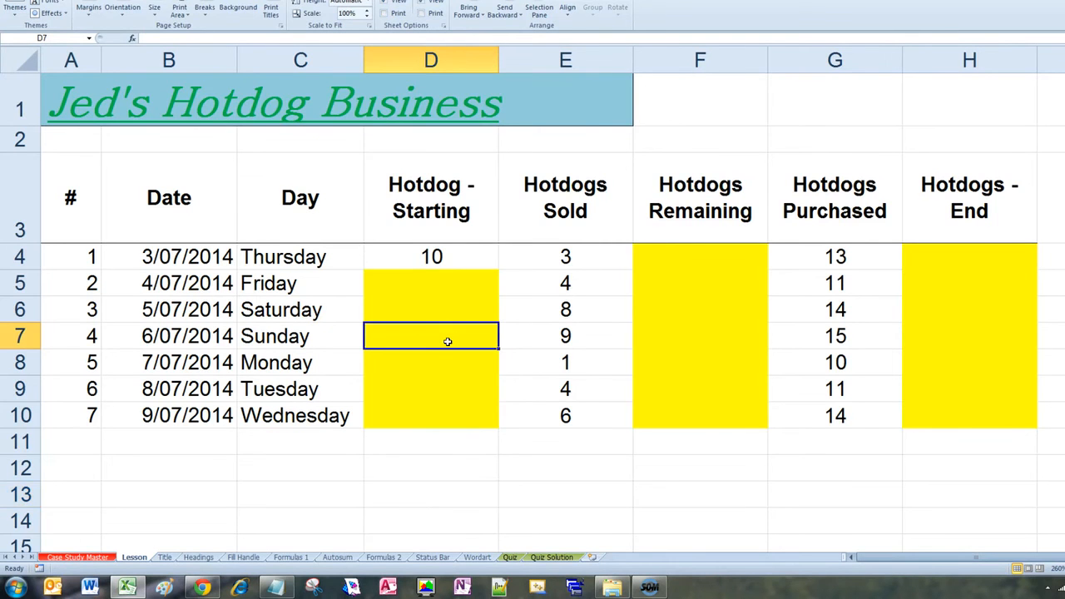
key("ctrl+space")
key("Right")
key("Right")
key("ctrl+space")
key("Right")
key("Right")
key("ctrl+space")
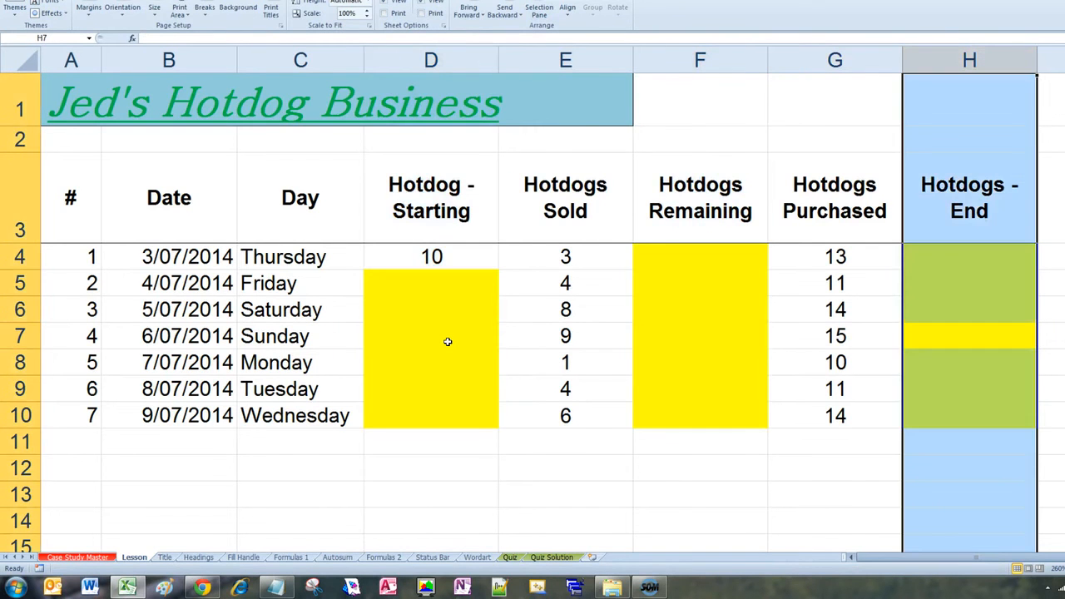
left_click(742, 262)
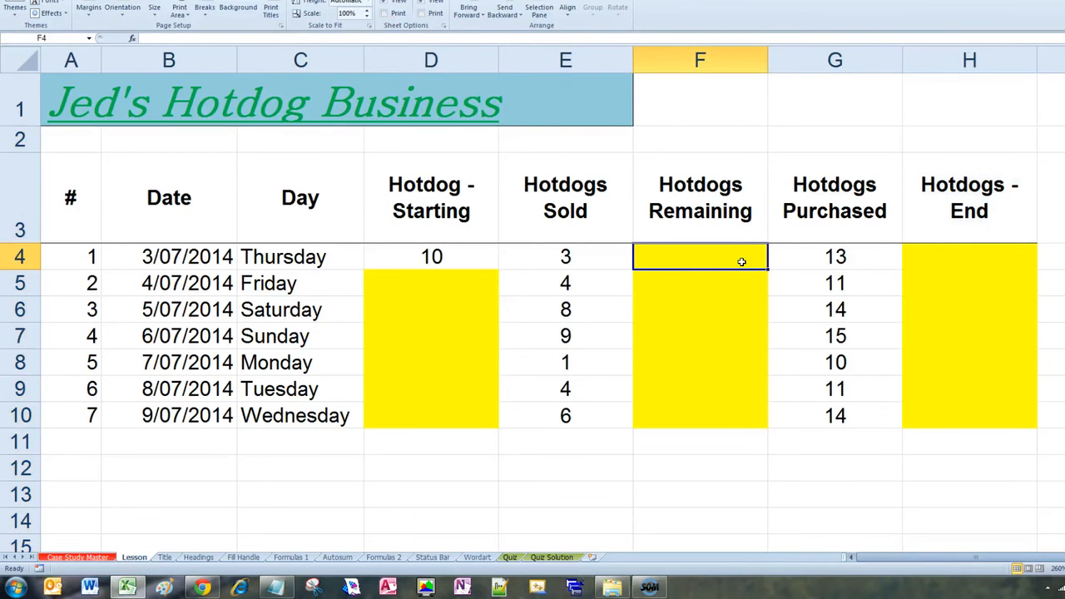
left_click(452, 250)
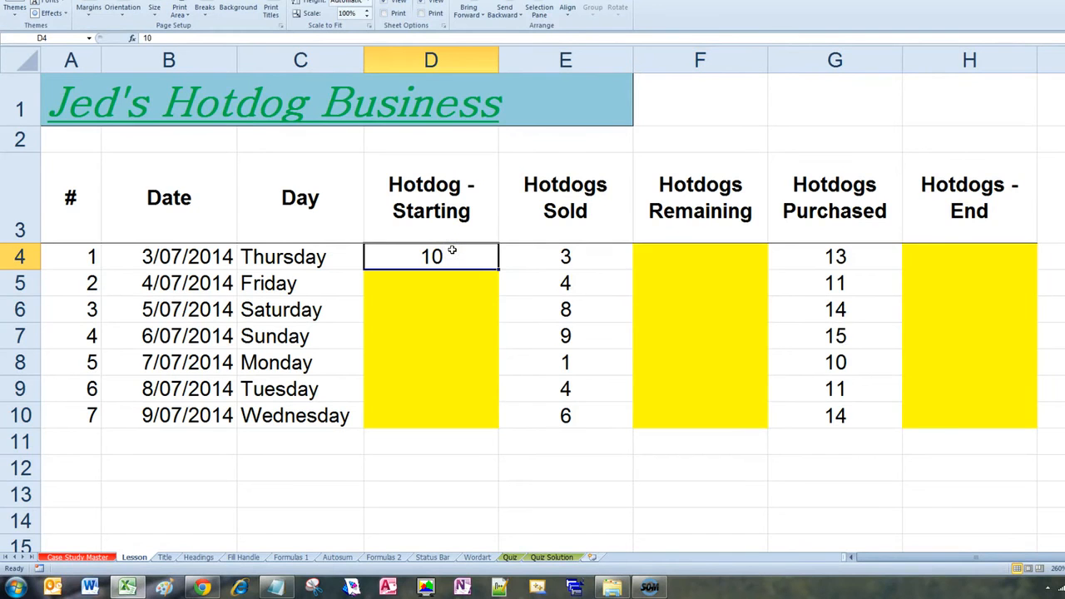
left_click(594, 262)
Enter the fixed-number formula =10-3 in Thursday's Hotdogs Remaining cell, F4.
left_click(681, 263)
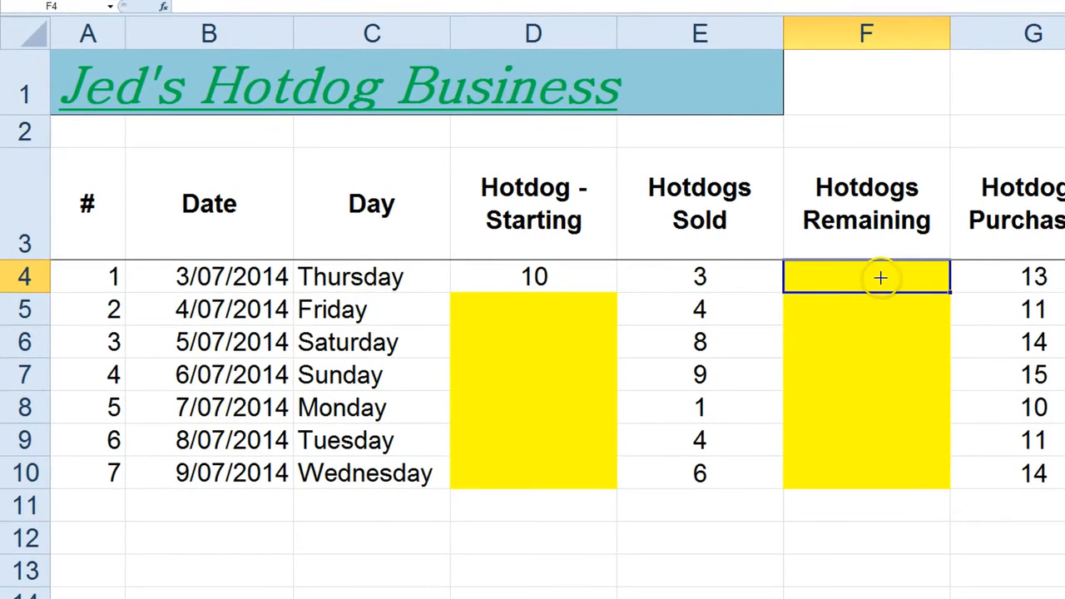
mouse_move(901, 256)
left_mouse_down()
mouse_move(743, 275)
mouse_move(904, 312)
mouse_move(998, 281)
mouse_move(903, 254)
left_mouse_up()
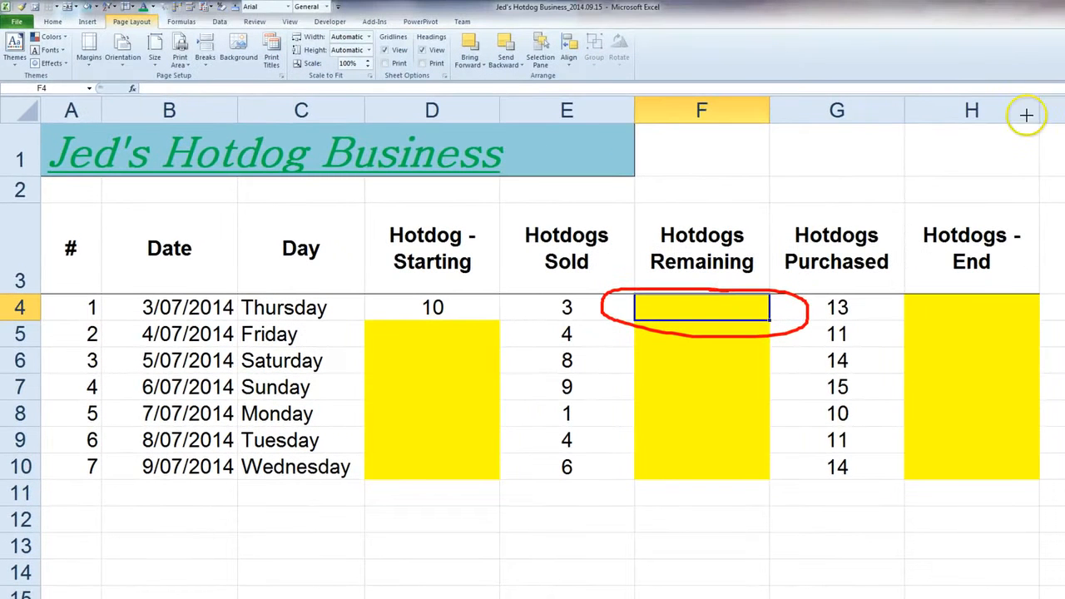
mouse_move(1026, 115)
left_mouse_down()
mouse_move(965, 117)
mouse_move(910, 157)
mouse_move(1046, 159)
mouse_move(1039, 129)
left_mouse_up()
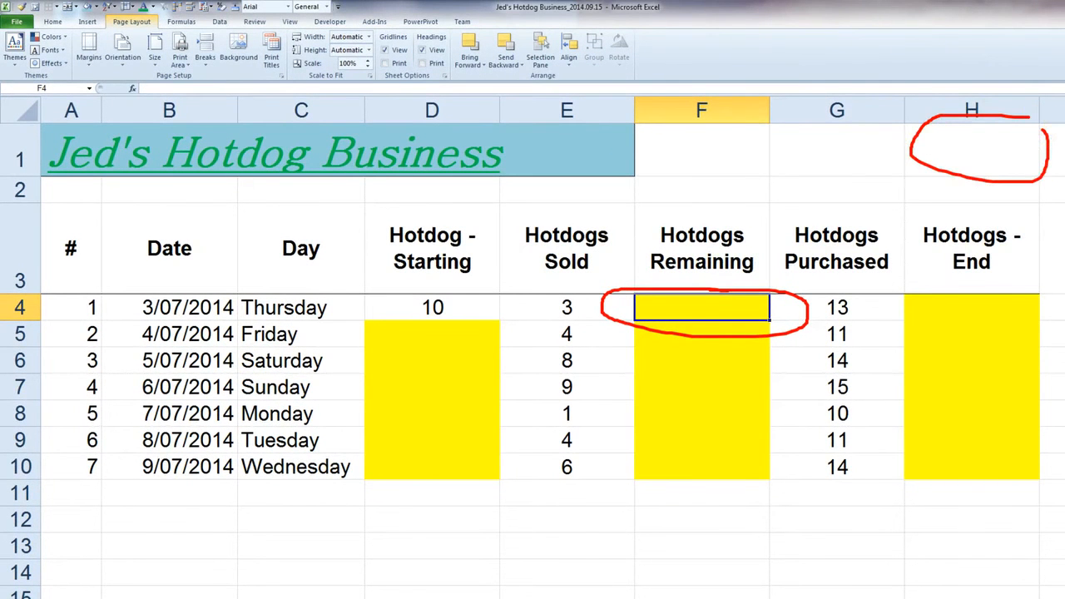
key("Escape")
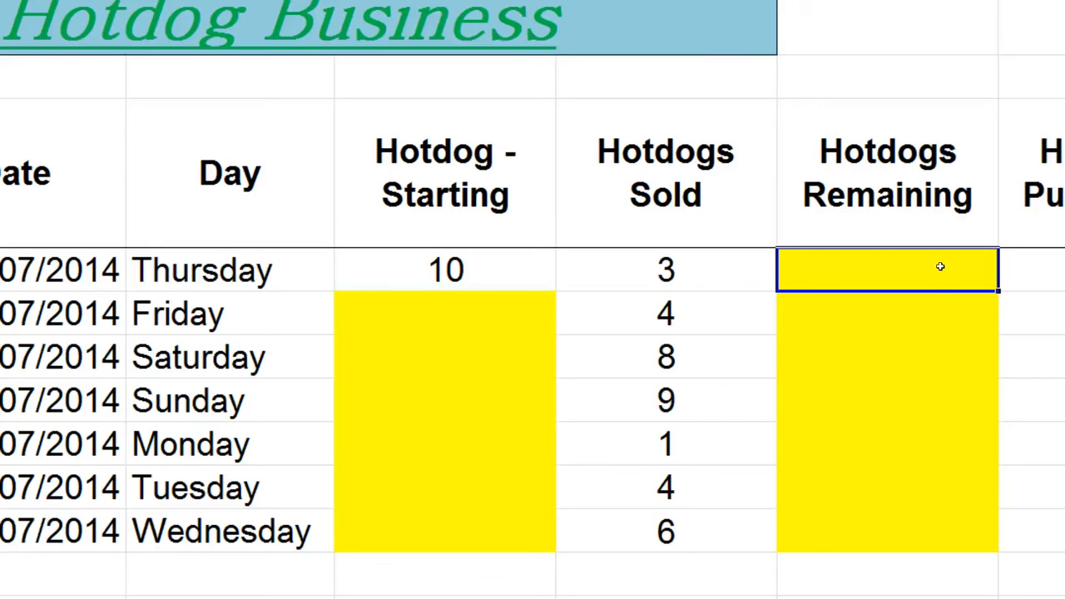
type("=")
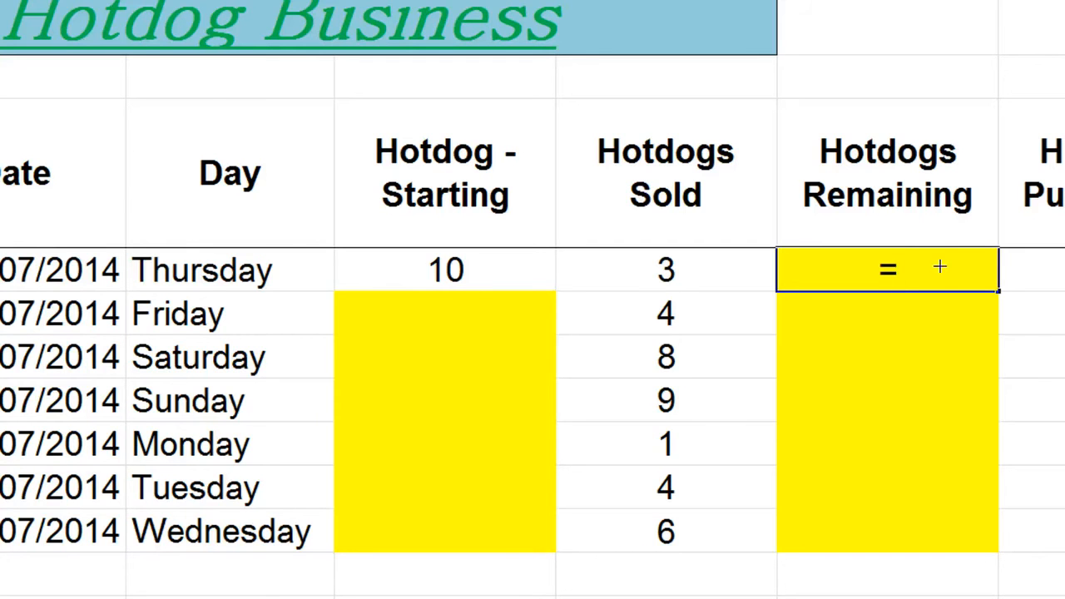
mouse_move(505, 261)
left_mouse_down()
mouse_move(436, 233)
mouse_move(411, 304)
mouse_move(494, 276)
left_mouse_up()
type("10")
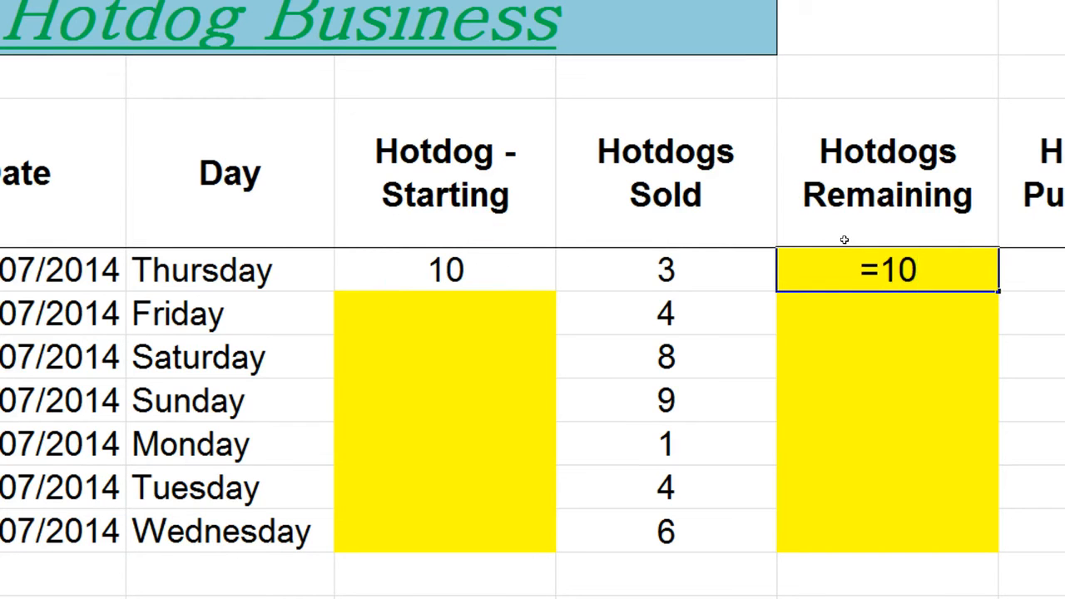
type("-")
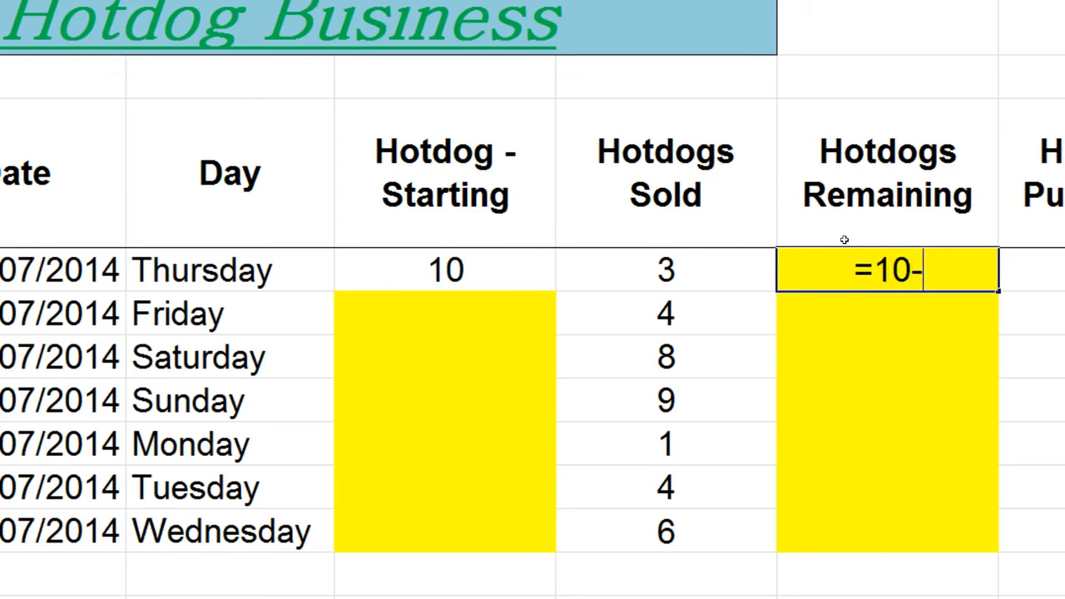
type("3")
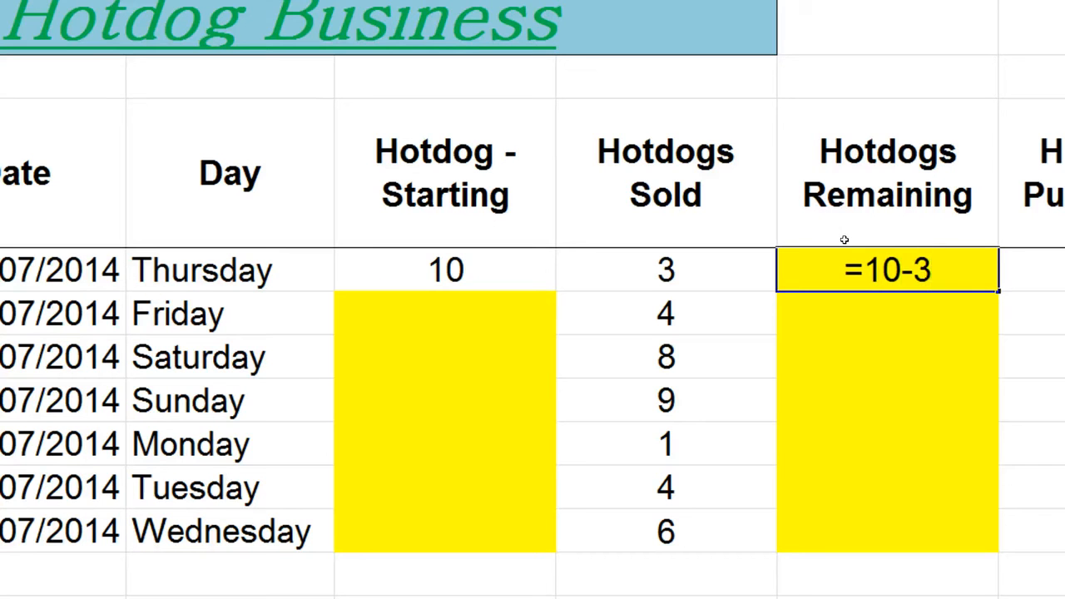
key("Return")
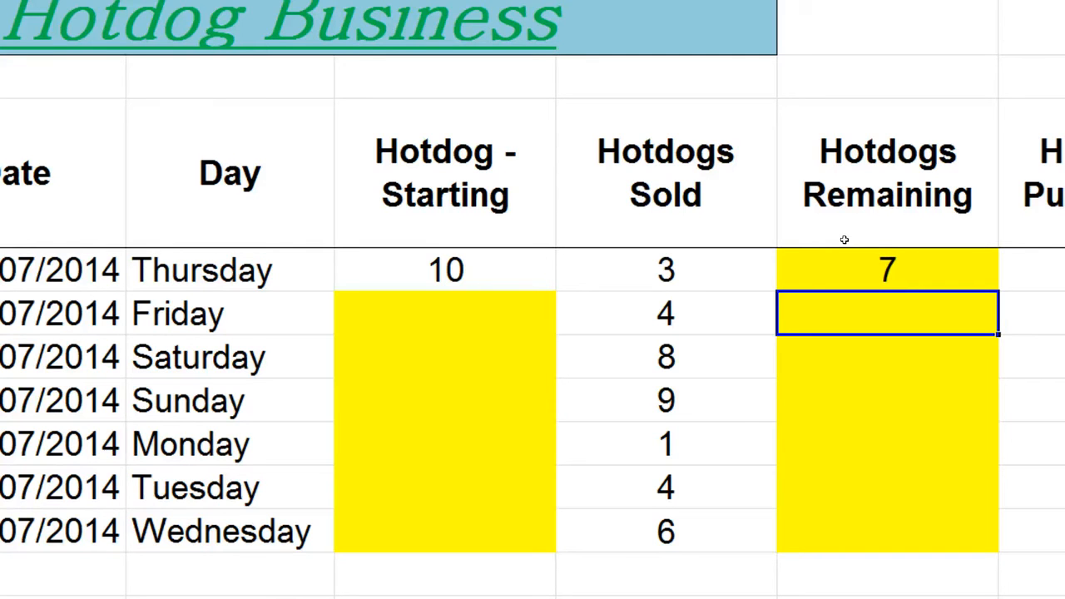
Test the fixed-number formula by setting Thursday's Hotdogs Sold to 5, check Hotdogs Remaining, and undo the change.
left_click(690, 267)
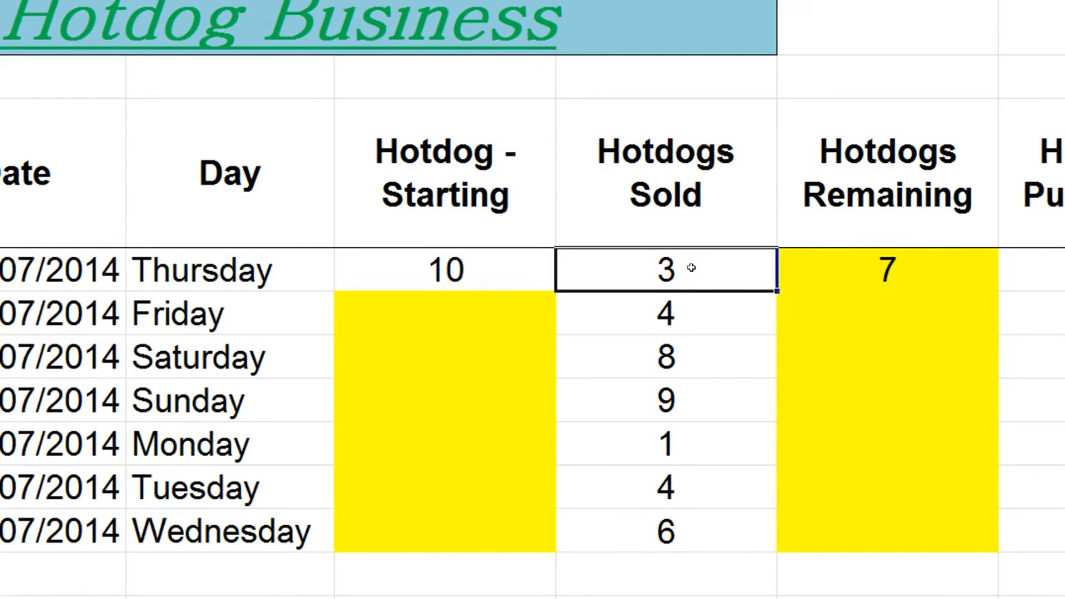
type("5")
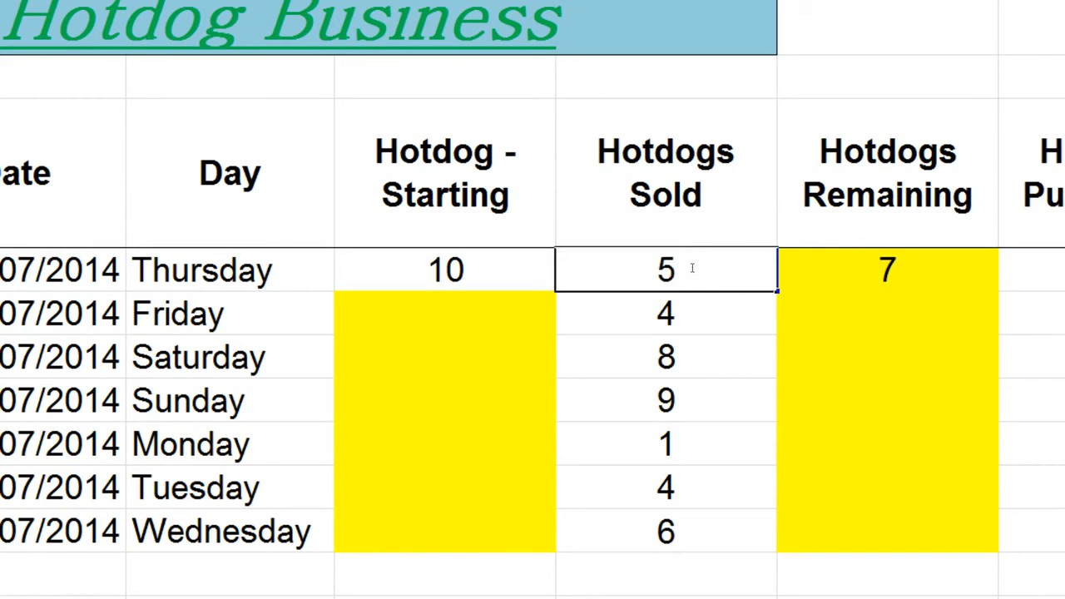
key("Return")
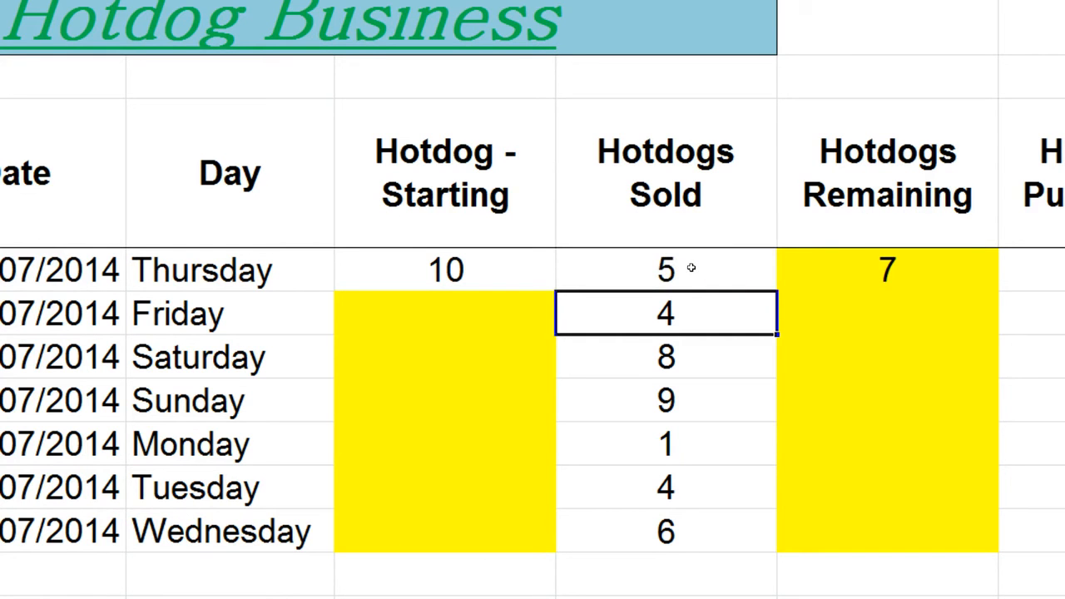
left_click(860, 267)
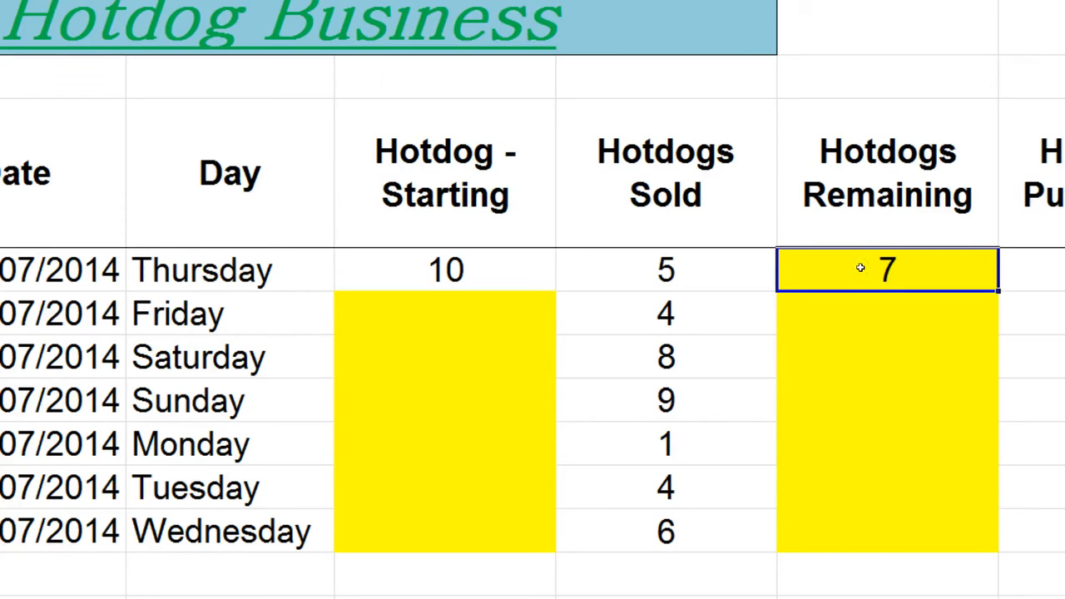
key("ctrl+z")
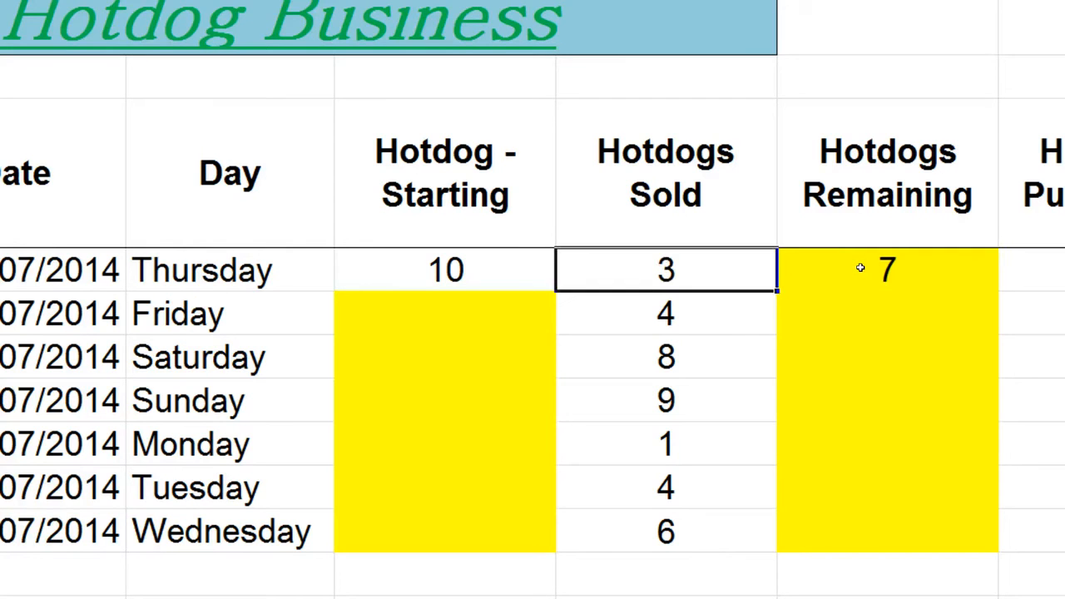
Clear the fixed-number formula from Thursday's Hotdogs Remaining cell, F4.
left_click(860, 267)
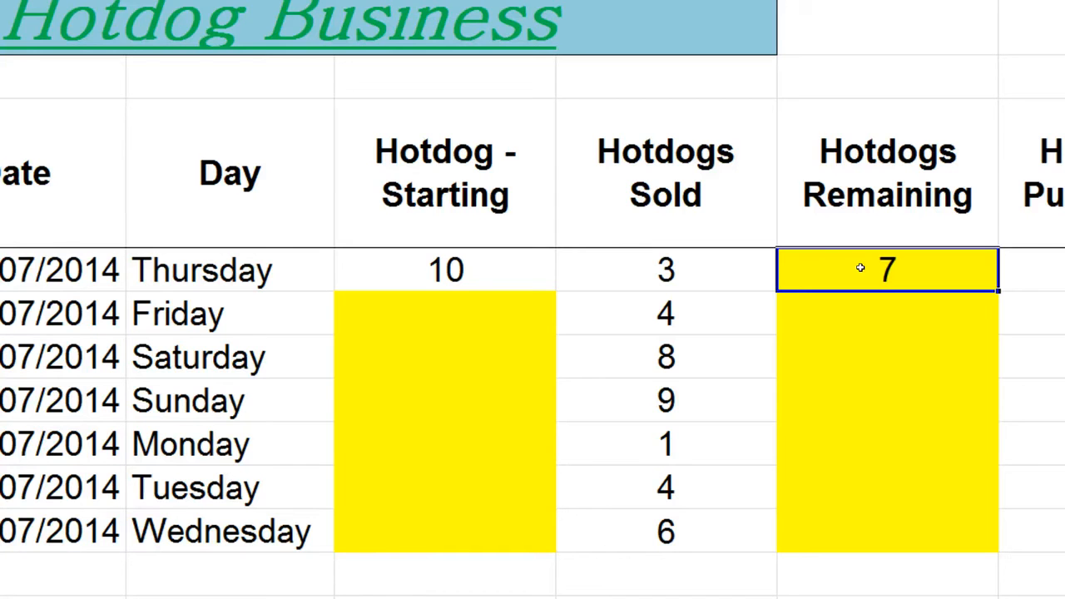
key("Delete")
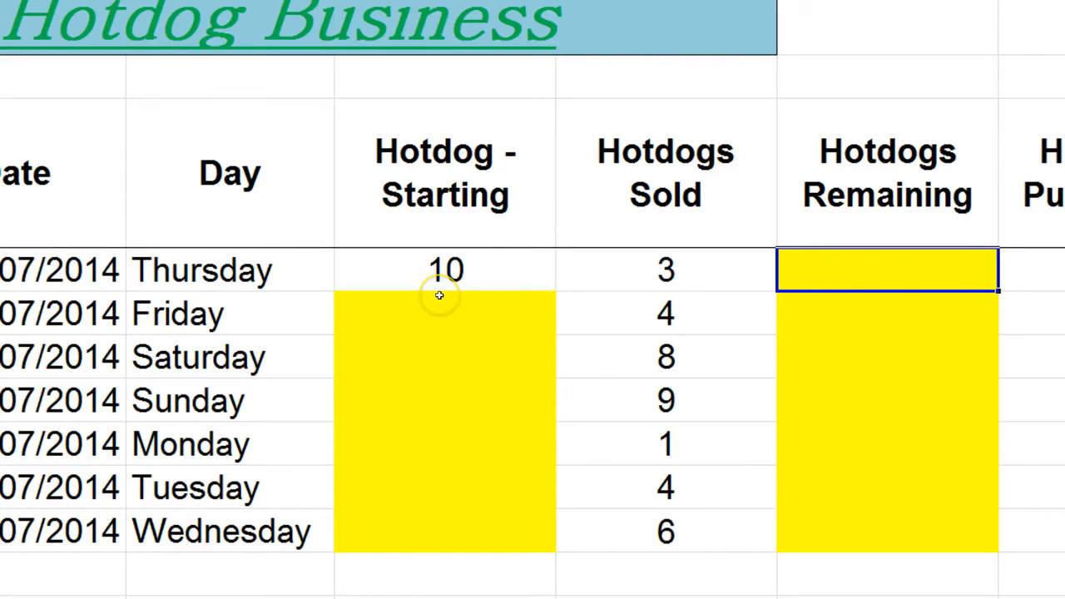
mouse_move(468, 245)
left_mouse_down()
mouse_move(383, 248)
mouse_move(456, 277)
mouse_move(482, 260)
left_mouse_up()
mouse_move(695, 243)
left_mouse_down()
mouse_move(630, 280)
mouse_move(682, 247)
left_mouse_up()
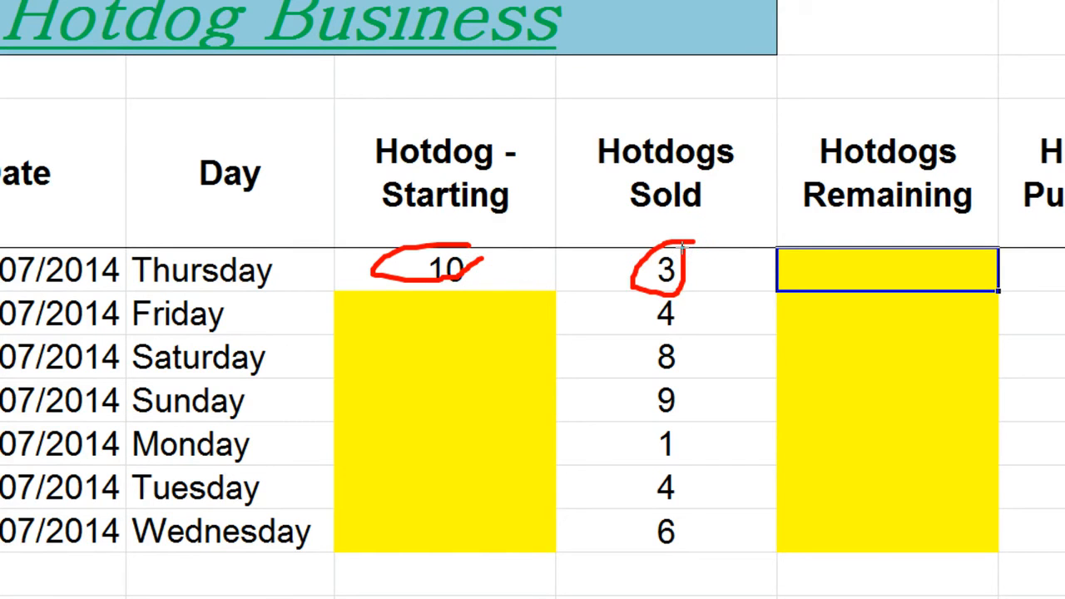
key("Escape")
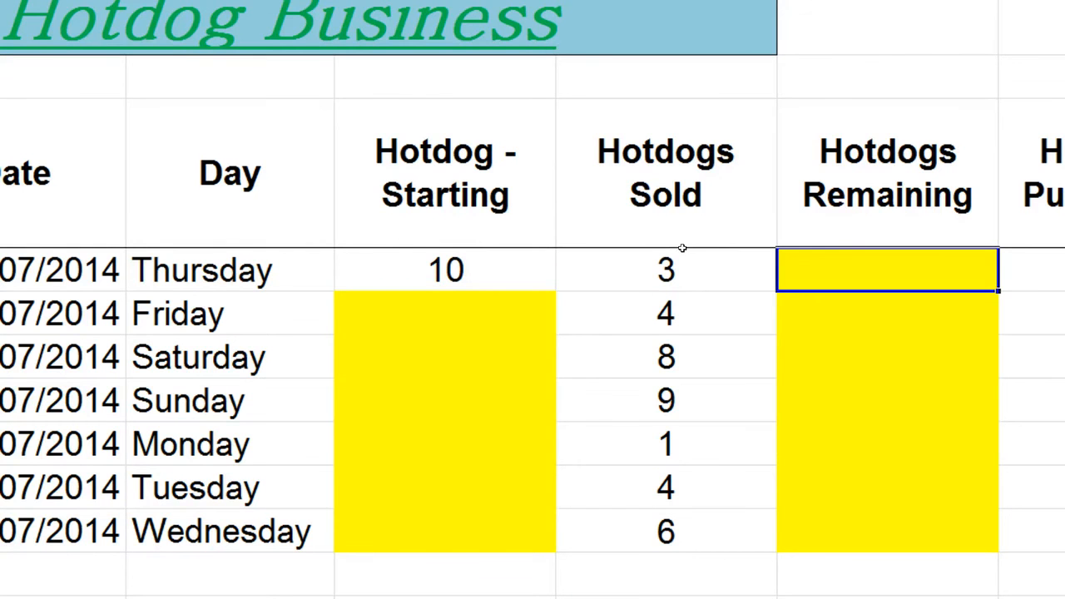
Enter the cell-reference formula =D4-E4 in F4 to subtract Thursday's sold hotdogs from the starting stock.
type("=")
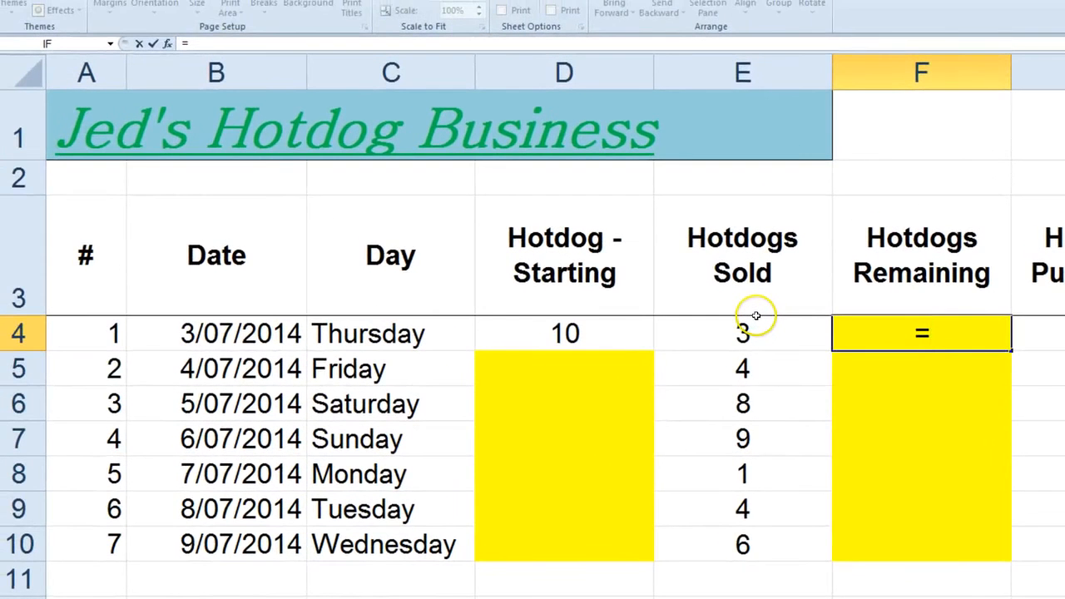
left_click(580, 330)
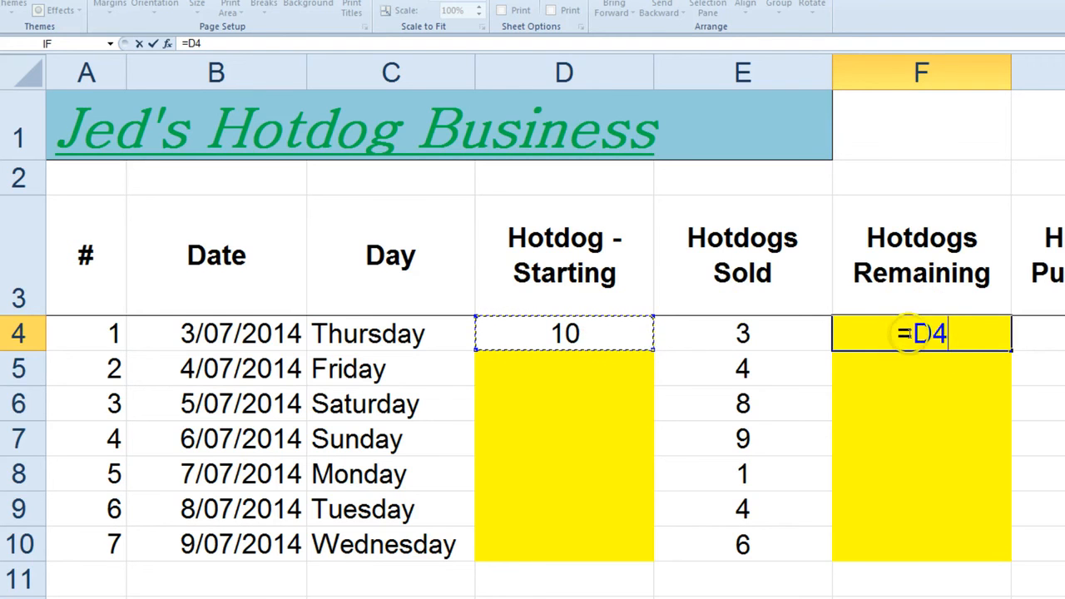
key("F9")
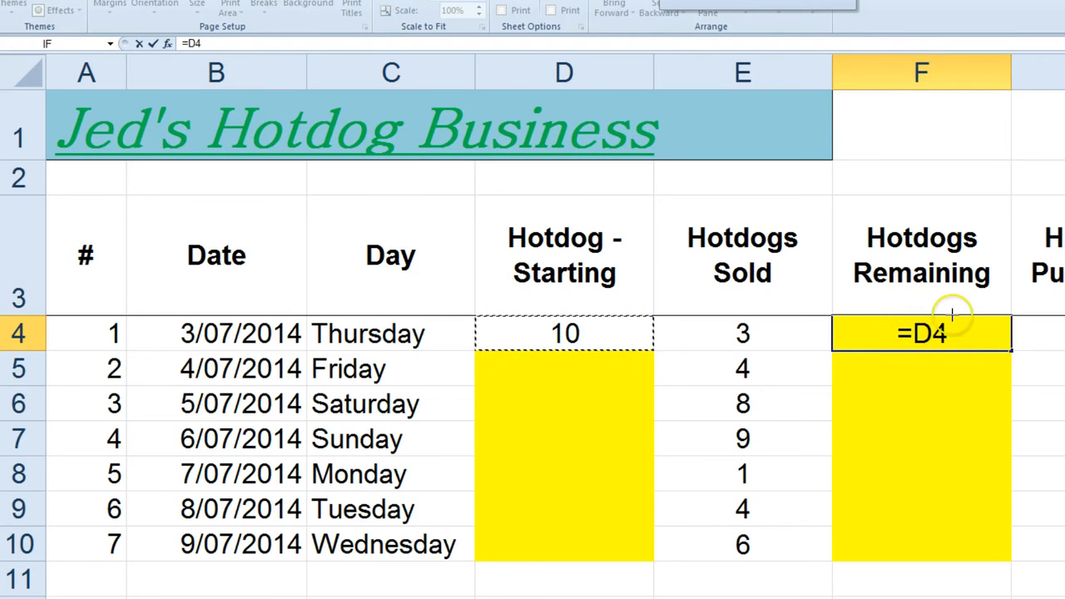
mouse_move(953, 315)
left_mouse_down()
mouse_move(928, 309)
mouse_move(907, 339)
mouse_move(949, 350)
mouse_move(947, 316)
left_mouse_up()
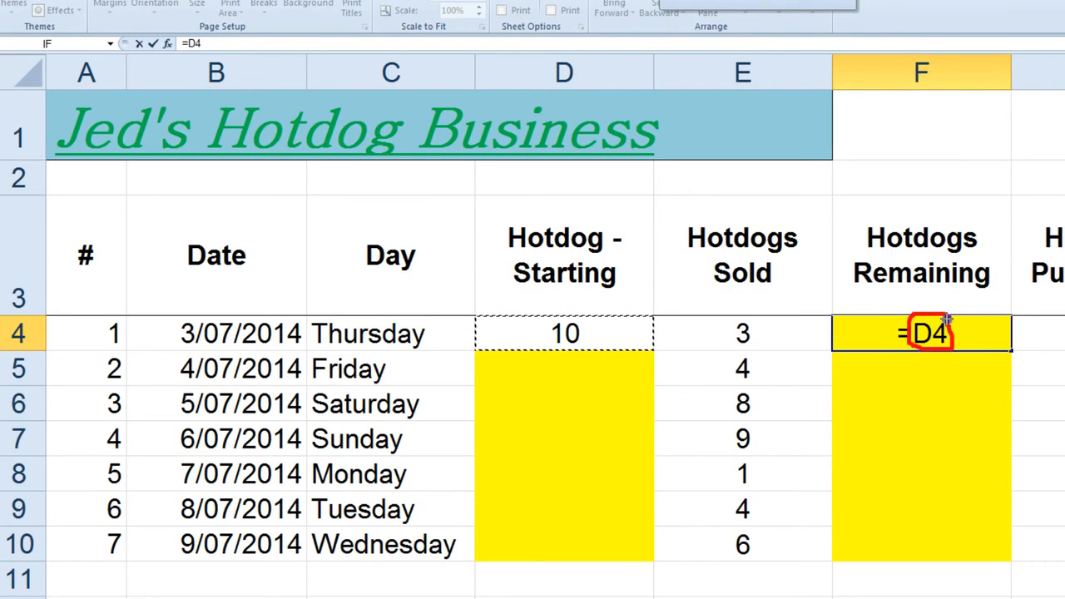
mouse_move(635, 319)
left_mouse_down()
mouse_move(571, 314)
mouse_move(505, 334)
mouse_move(641, 333)
mouse_move(642, 321)
left_mouse_up()
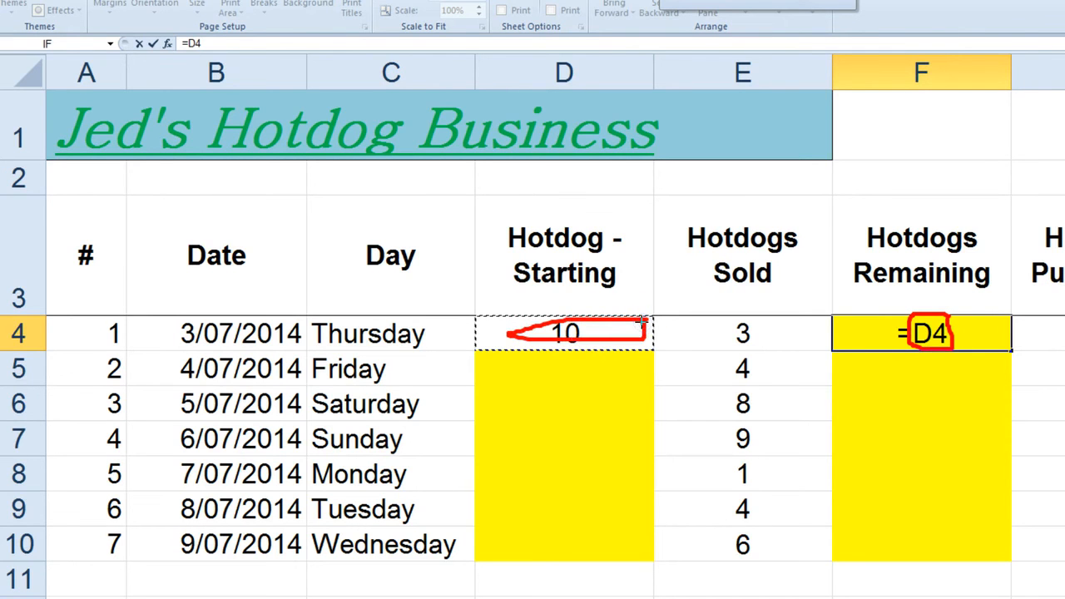
key("Escape")
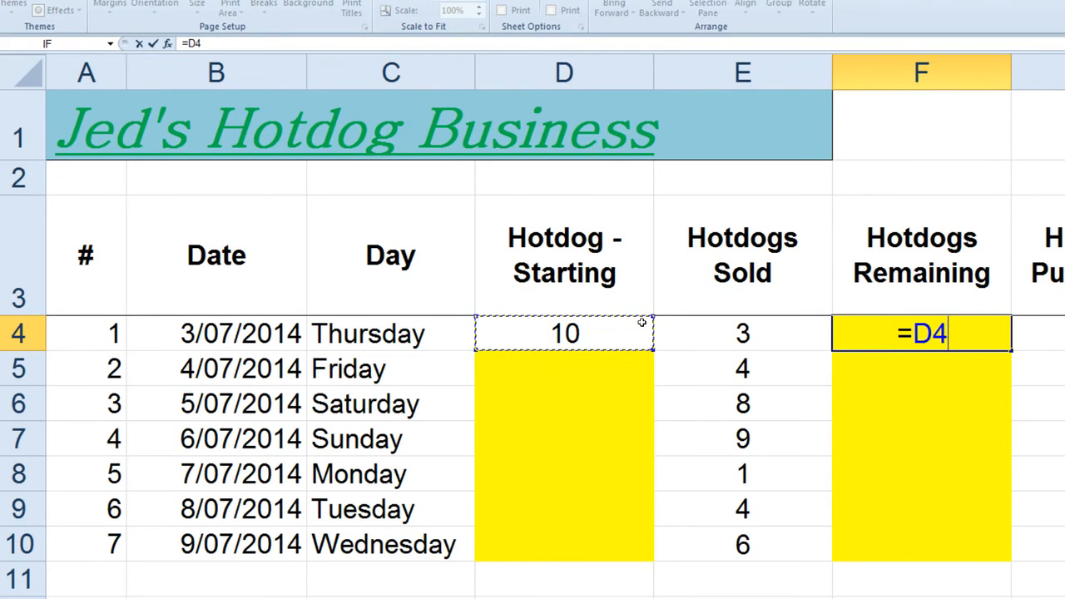
type("-")
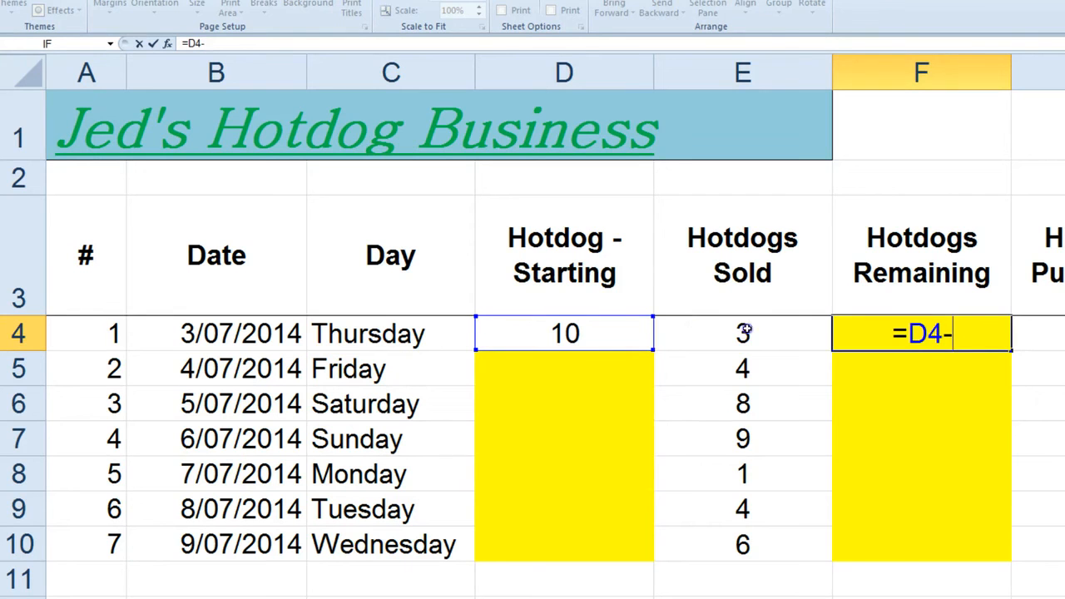
left_click(746, 331)
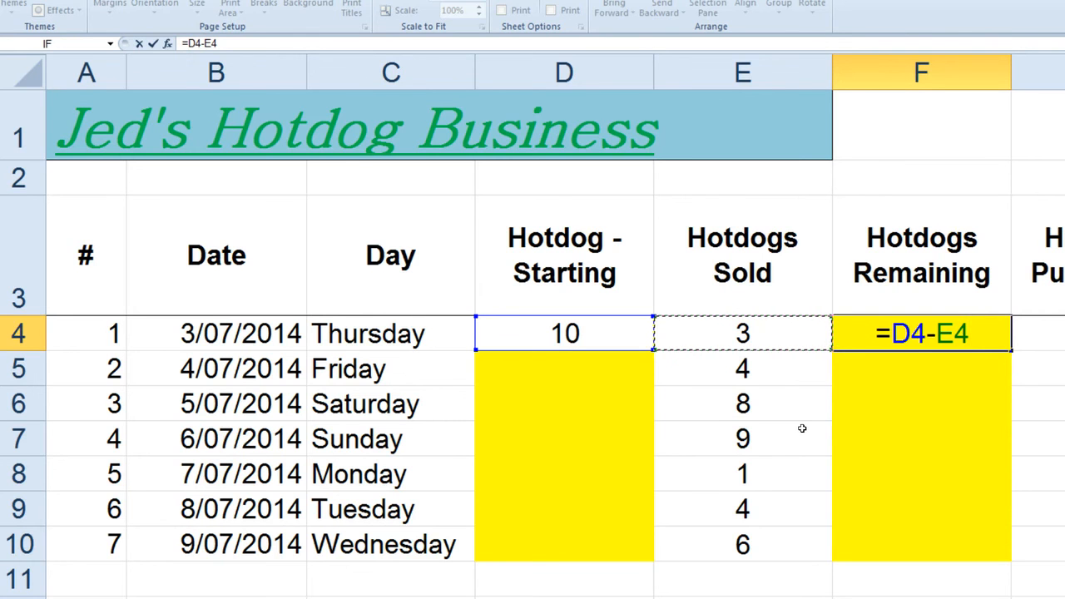
key("Return")
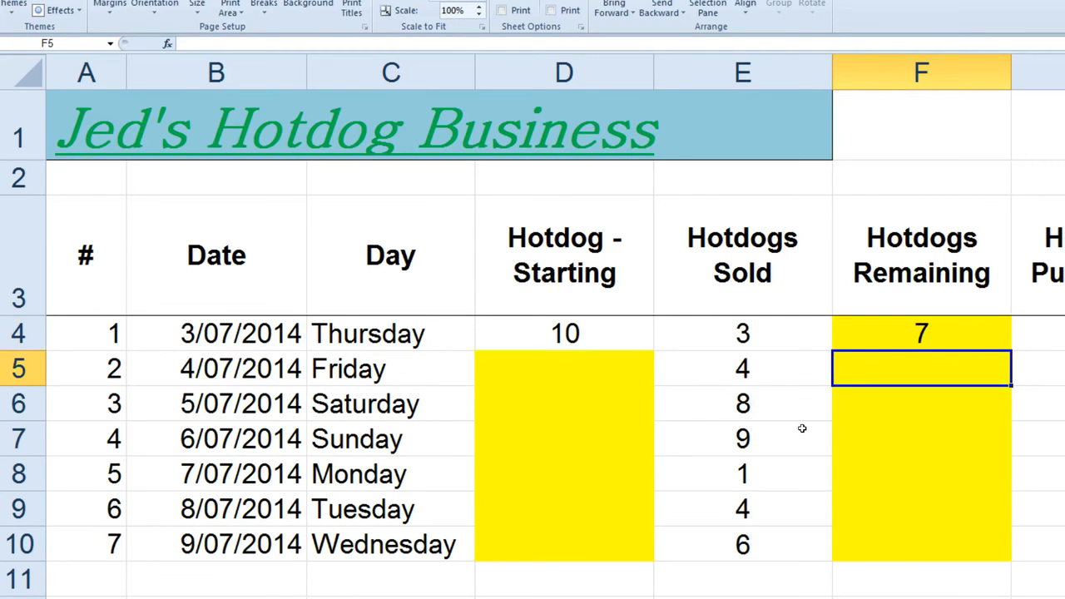
Set Thursday's Hotdogs Sold in E4 to 5 and check the Hotdogs Remaining formula in F4.
left_click(742, 331)
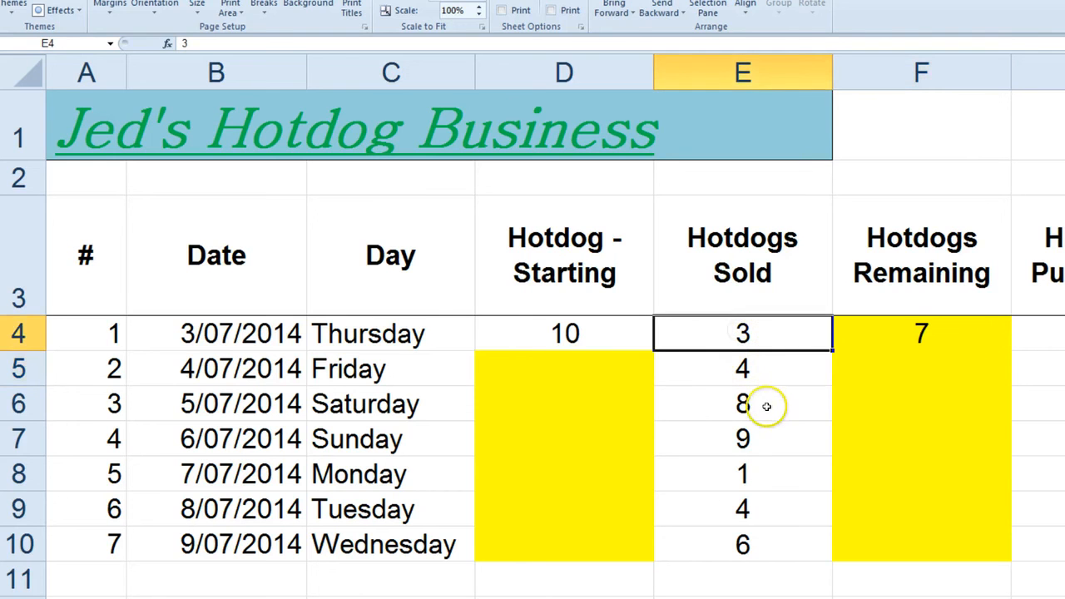
type("5")
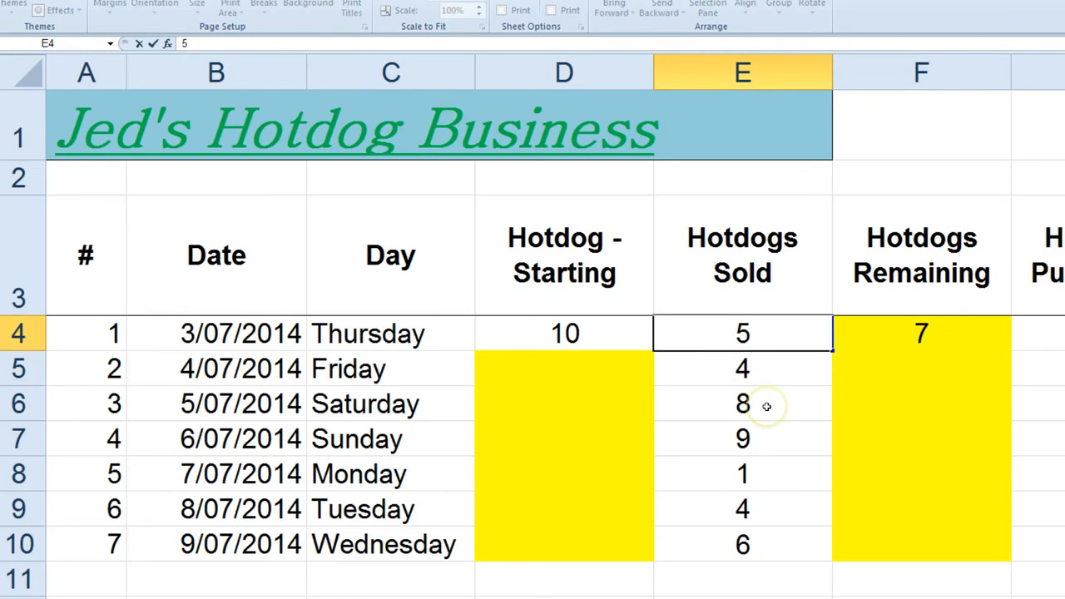
key("Return")
left_click(784, 384)
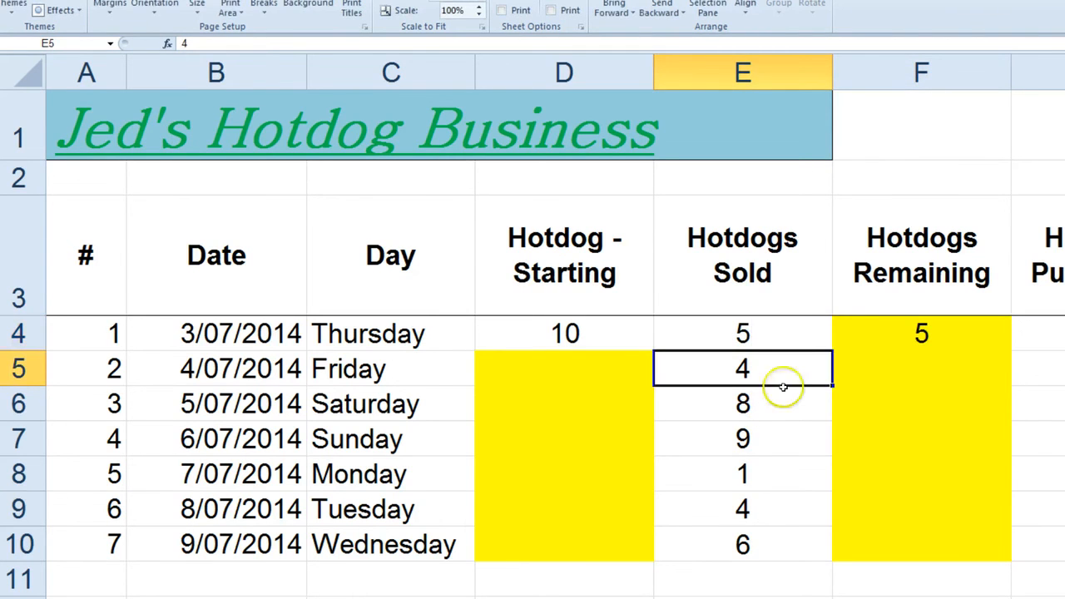
left_click(911, 331)
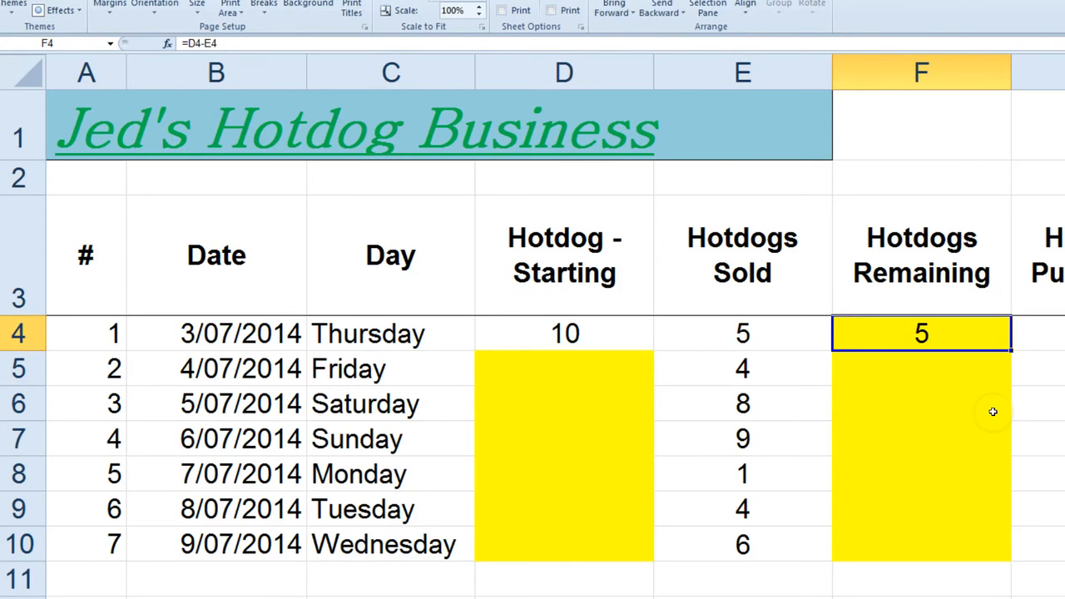
Test Thursday's Hotdogs Remaining formula by setting the starting hotdogs in D4 to 100.
left_click(499, 334)
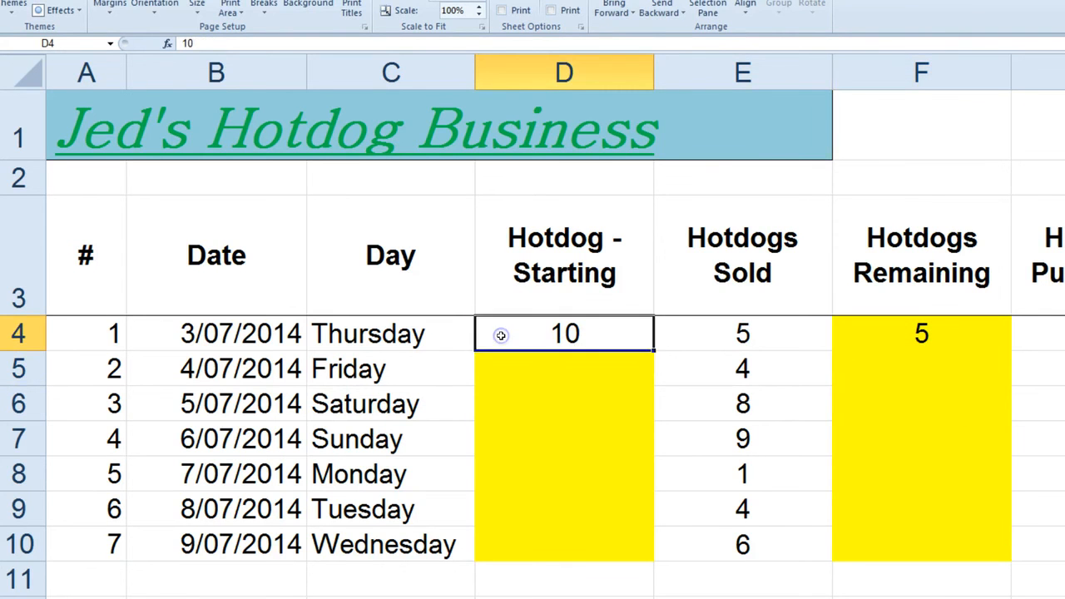
type("100")
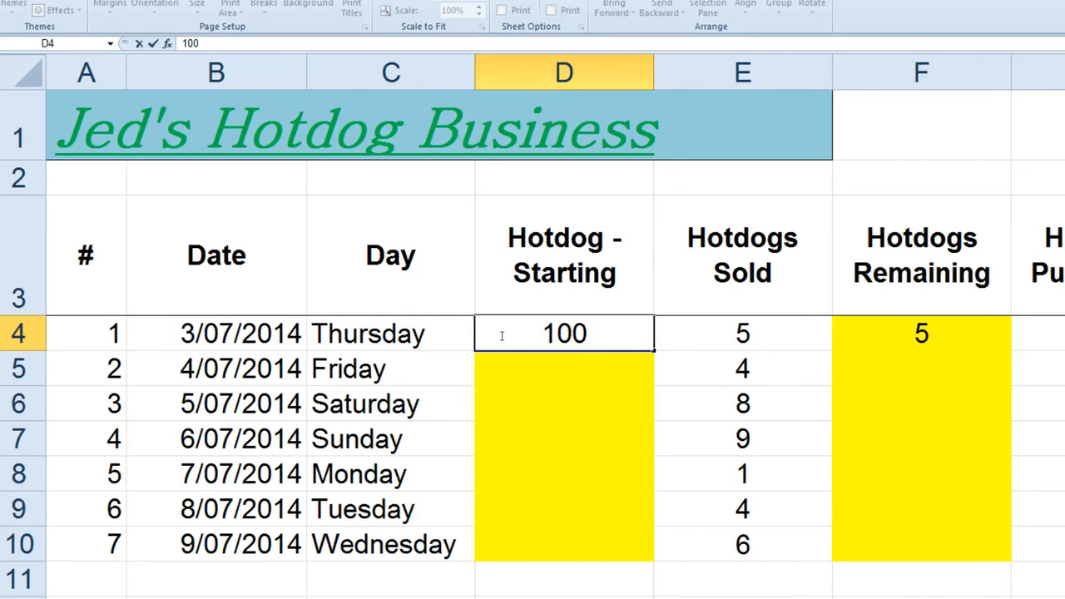
key("Return")
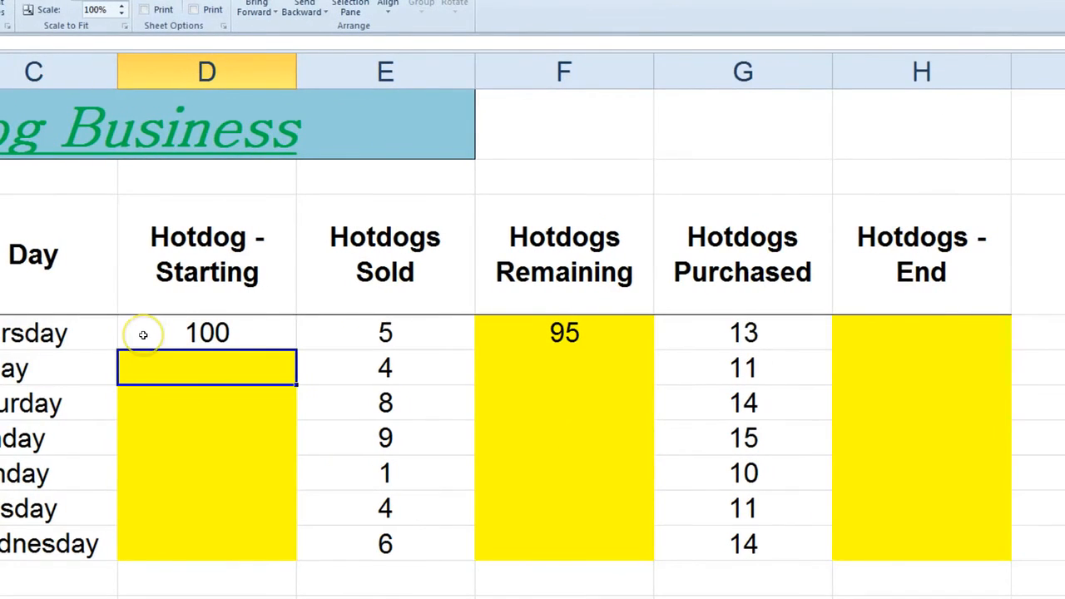
key("alt+p")
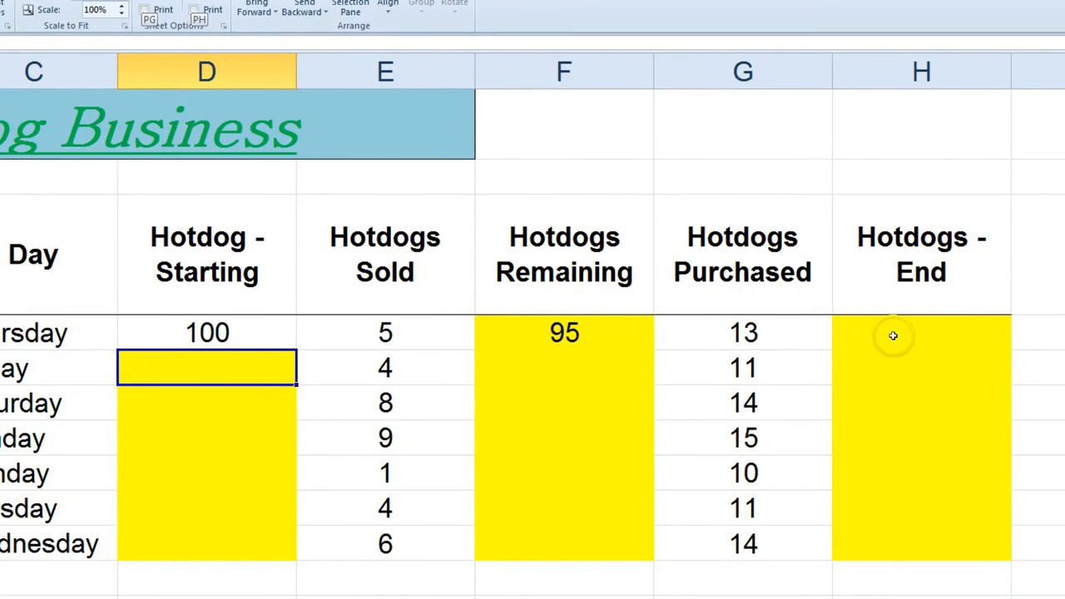
left_click(893, 335)
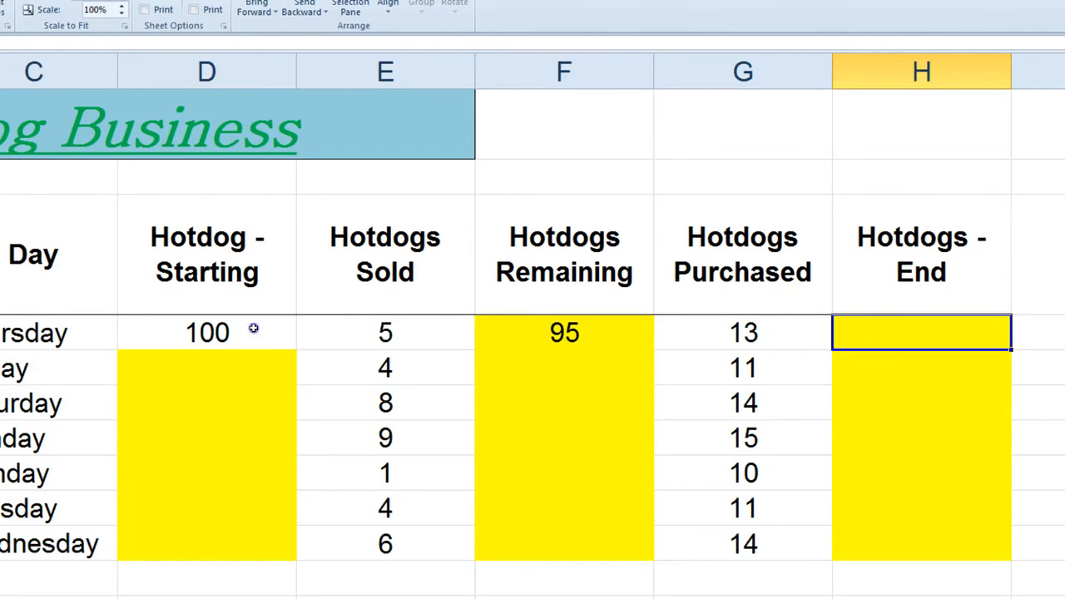
Set Thursday's starting hotdogs in D4 to 10 and Hotdogs Sold in E4 to 3.
left_click(254, 328)
type("10")
key("Tab")
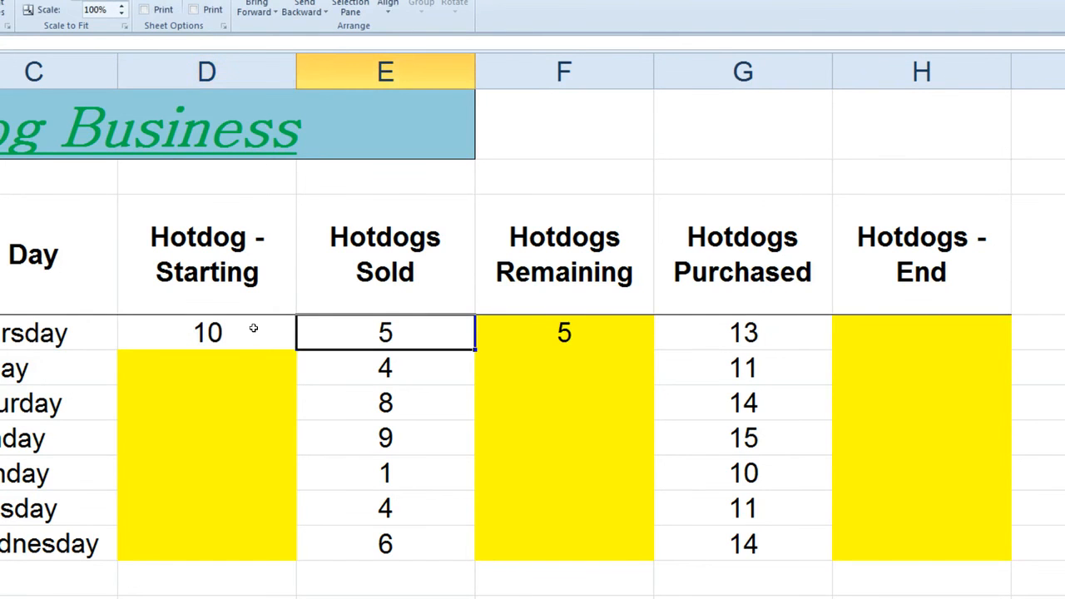
type("3")
key("Tab")
key("Tab")
key("Tab")
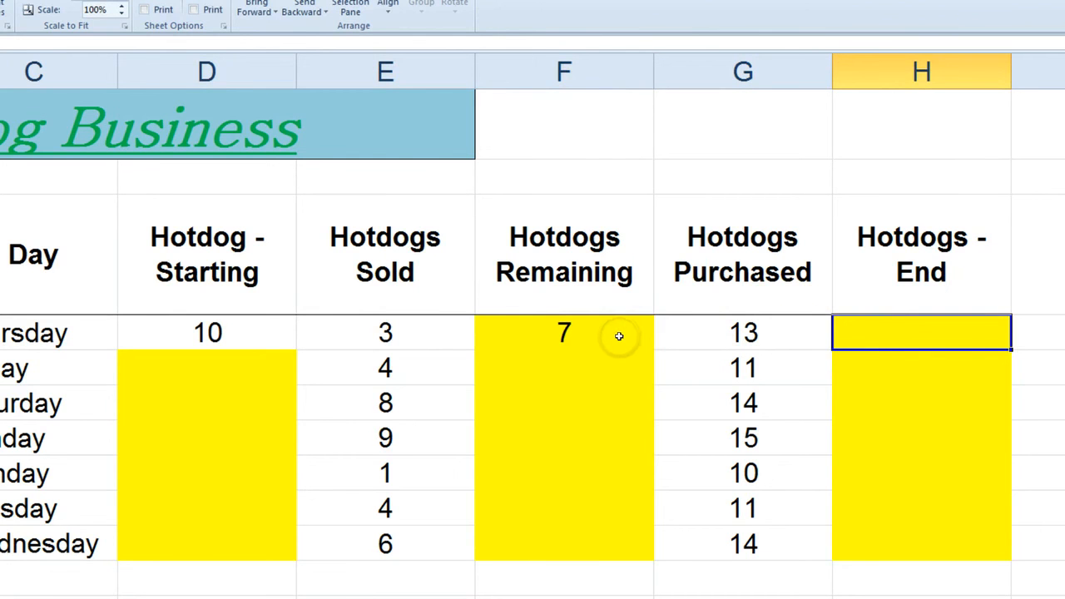
Enter the formula =F4+G4 in H4 to add Thursday's remaining and purchased hotdogs.
left_click(615, 333)
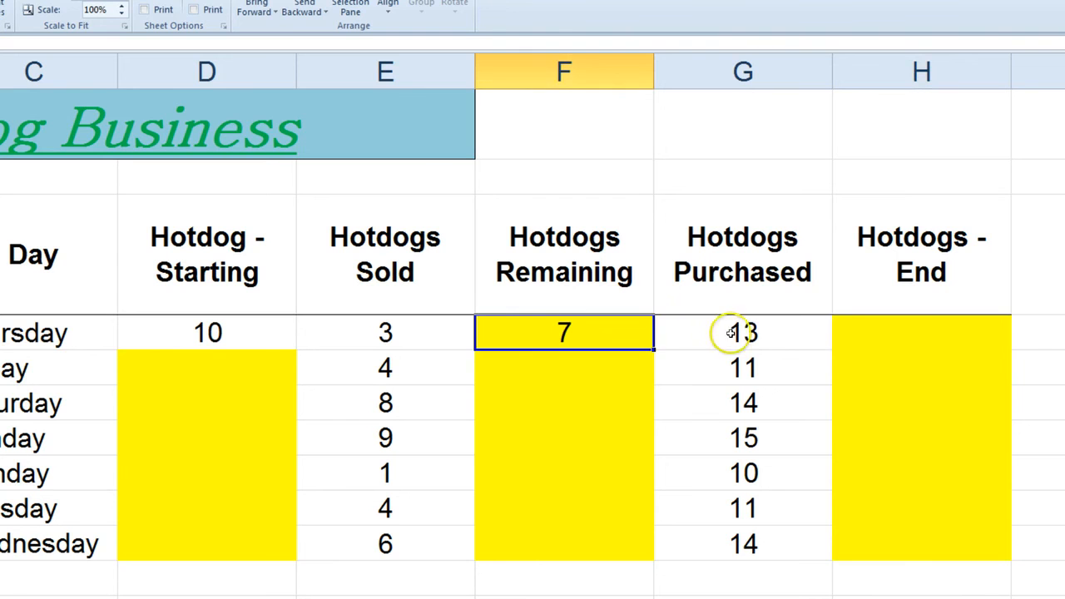
left_click(731, 333)
left_click(929, 335)
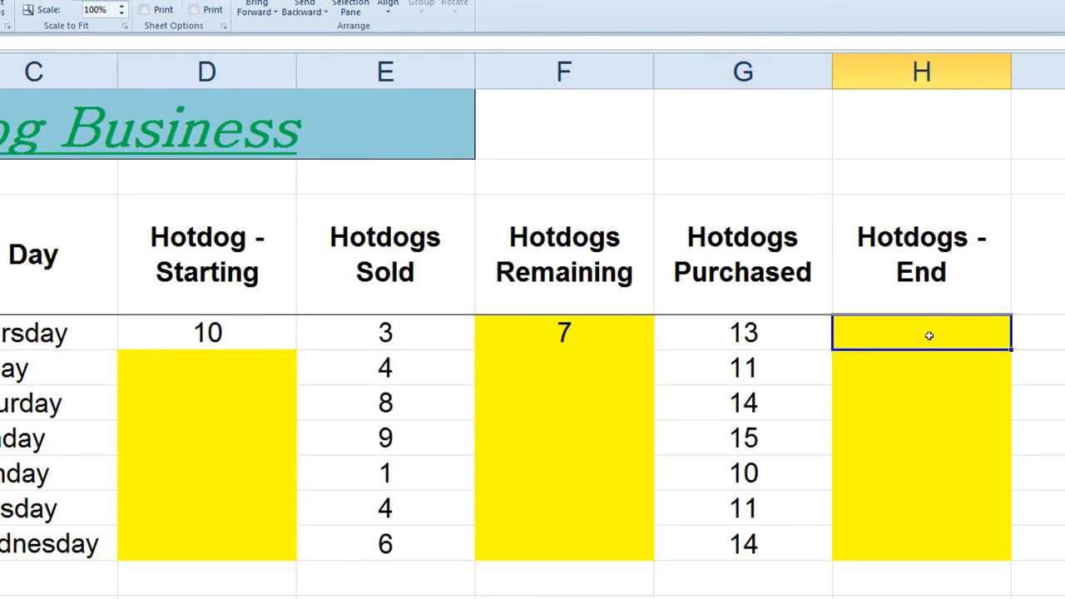
type("=")
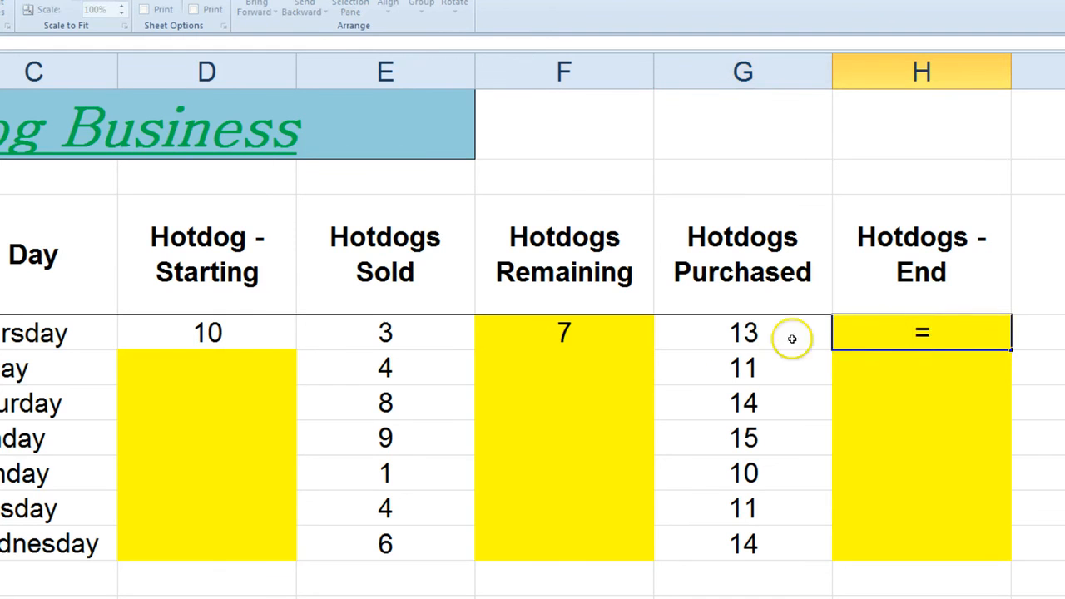
left_click(615, 327)
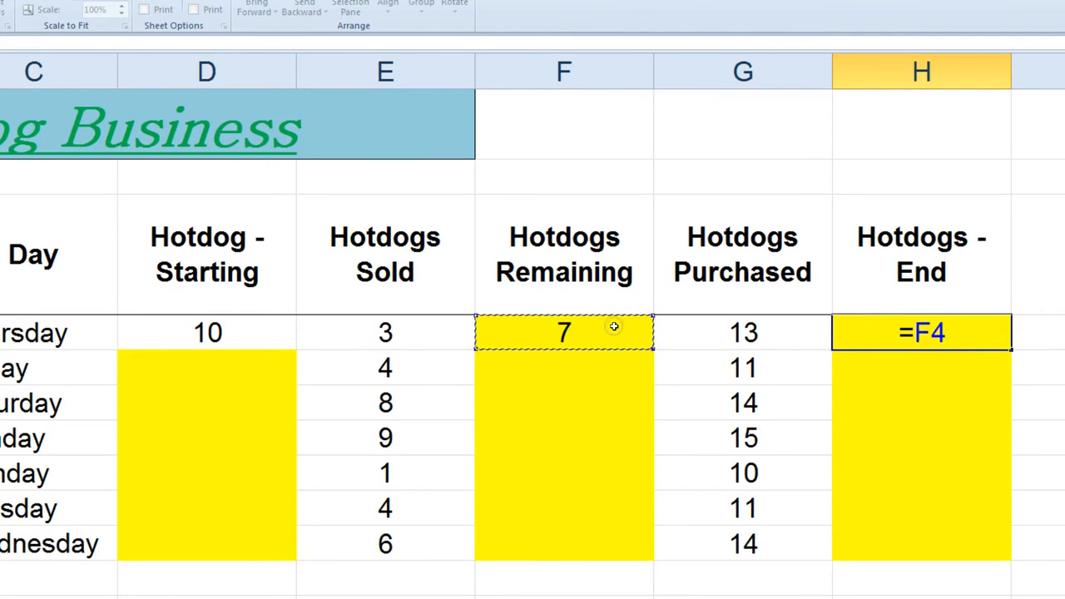
type("+")
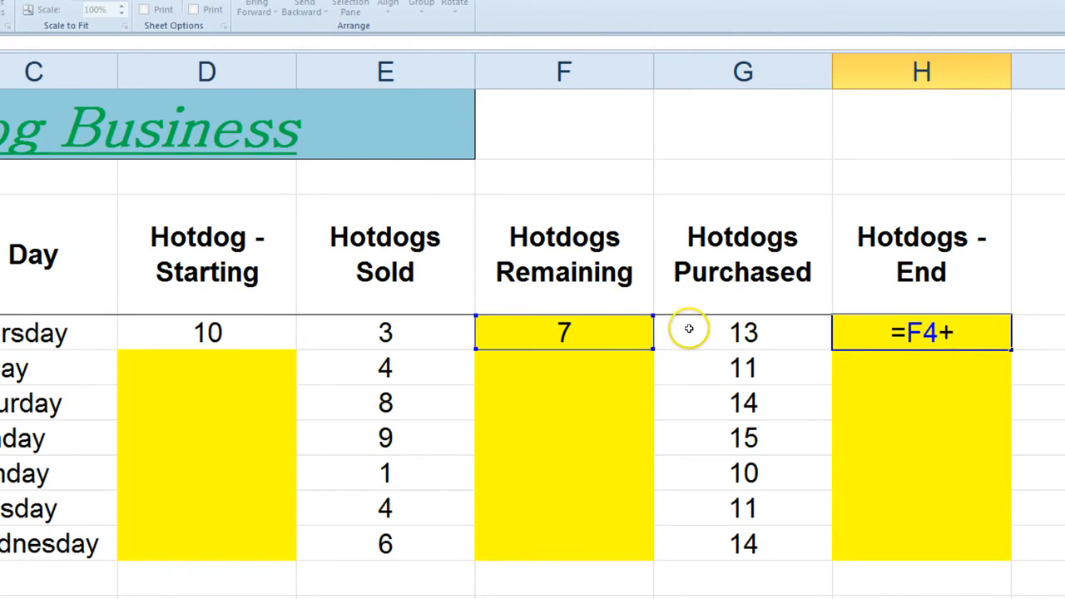
left_click(689, 328)
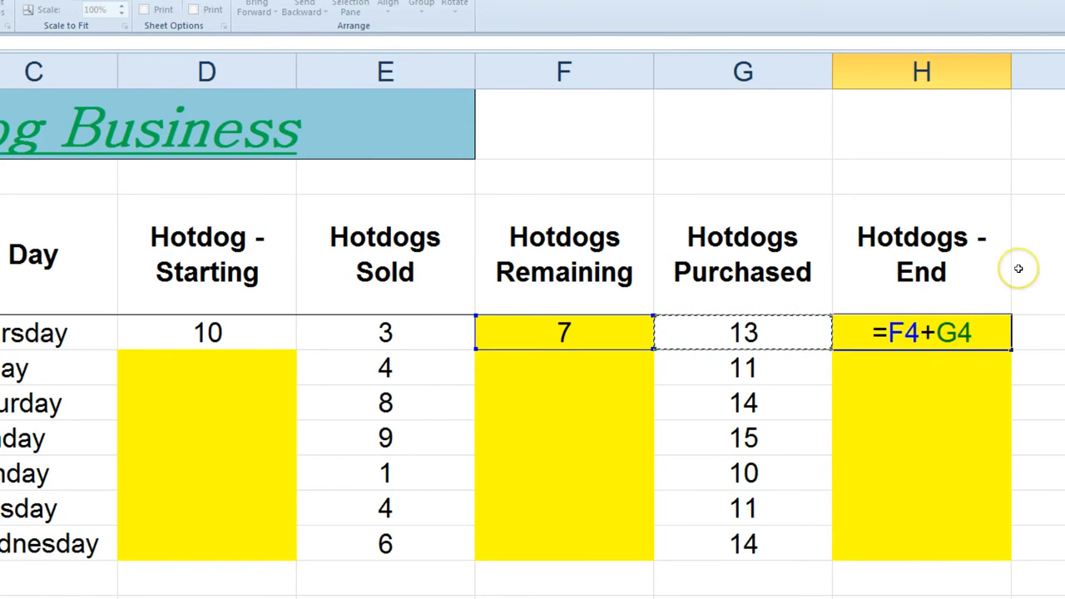
key("Return")
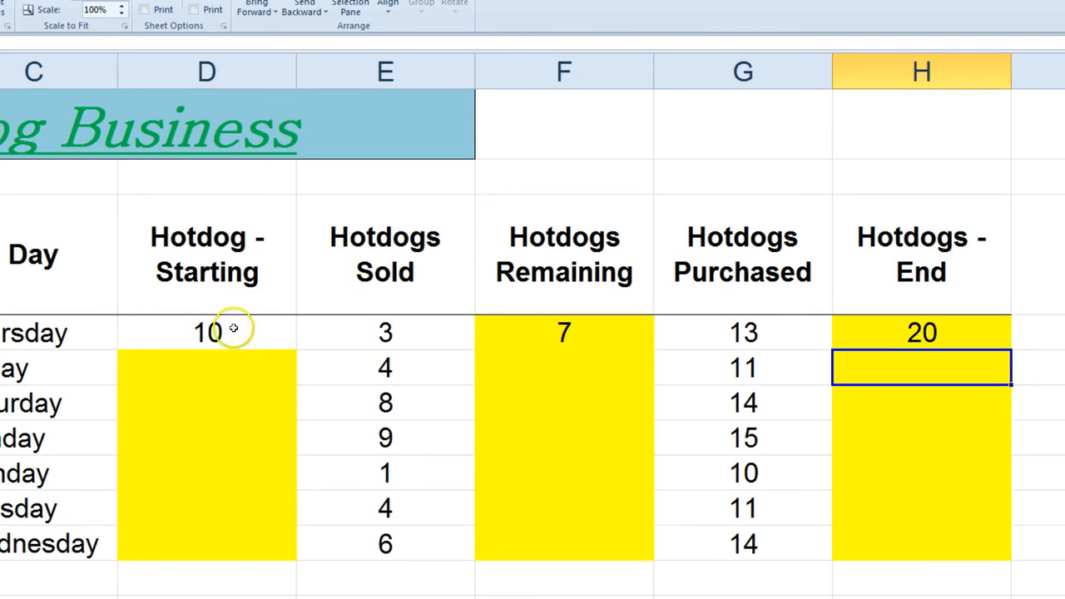
Test Thursday's linked formulas by setting the starting hotdogs in D4 to 15, and restore the value to 10.
left_click(234, 333)
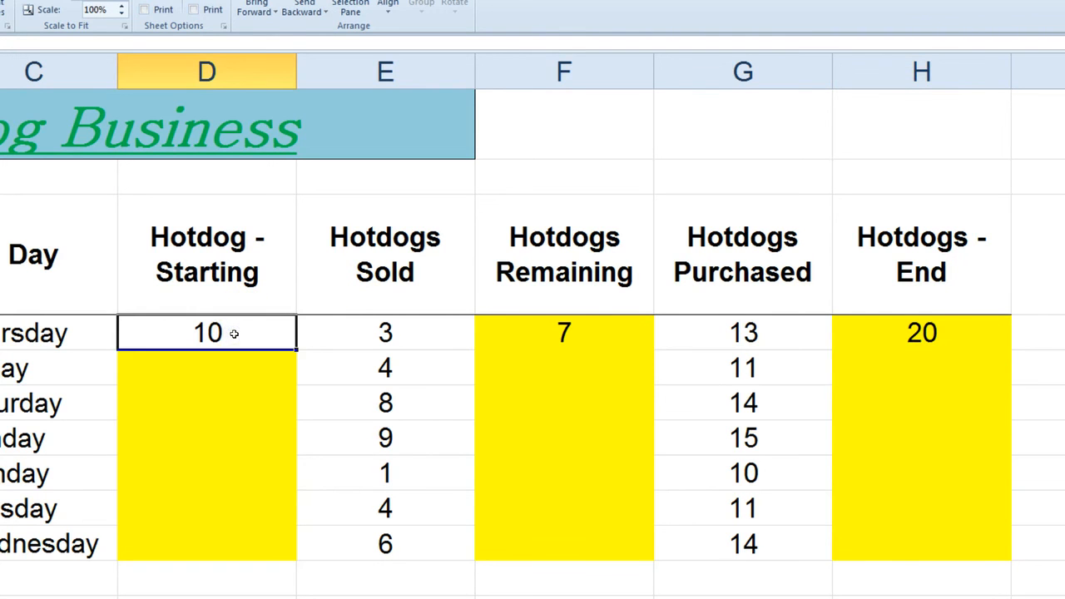
type("15")
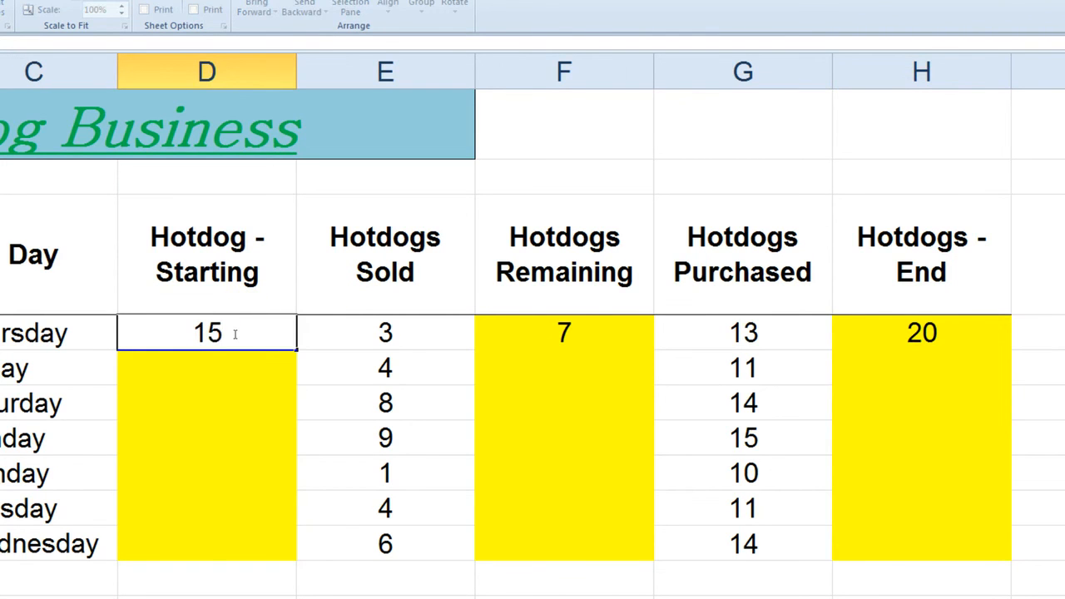
key("Return")
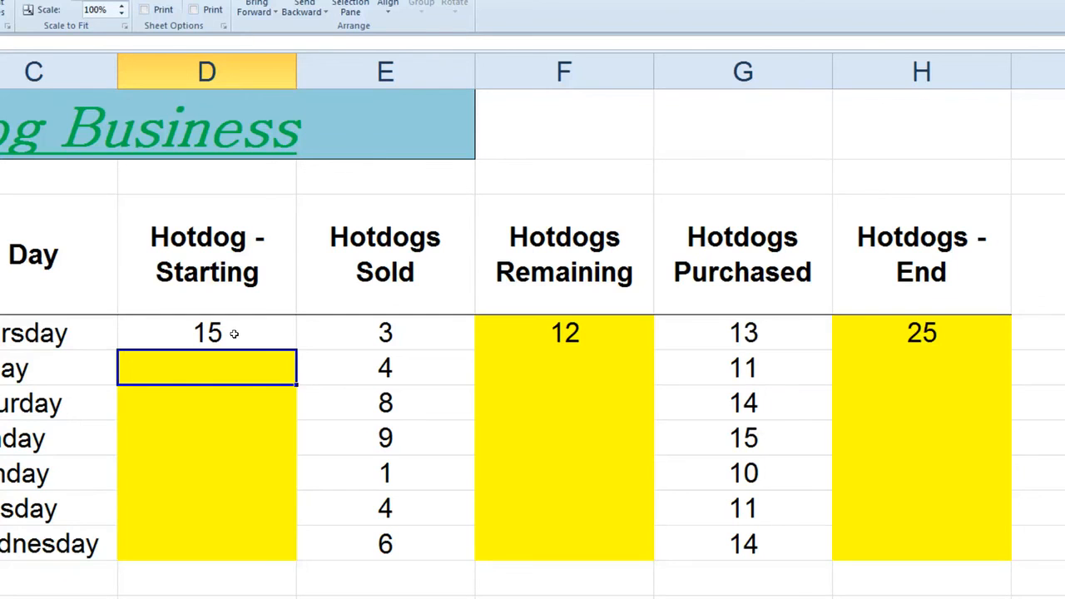
left_click(233, 333)
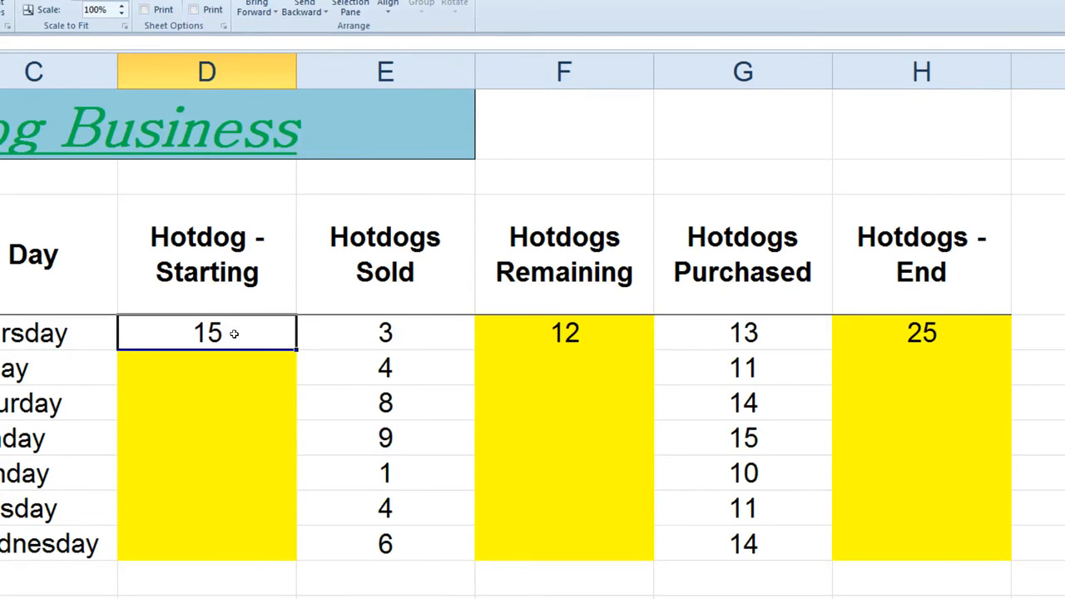
type("10")
key("Return")
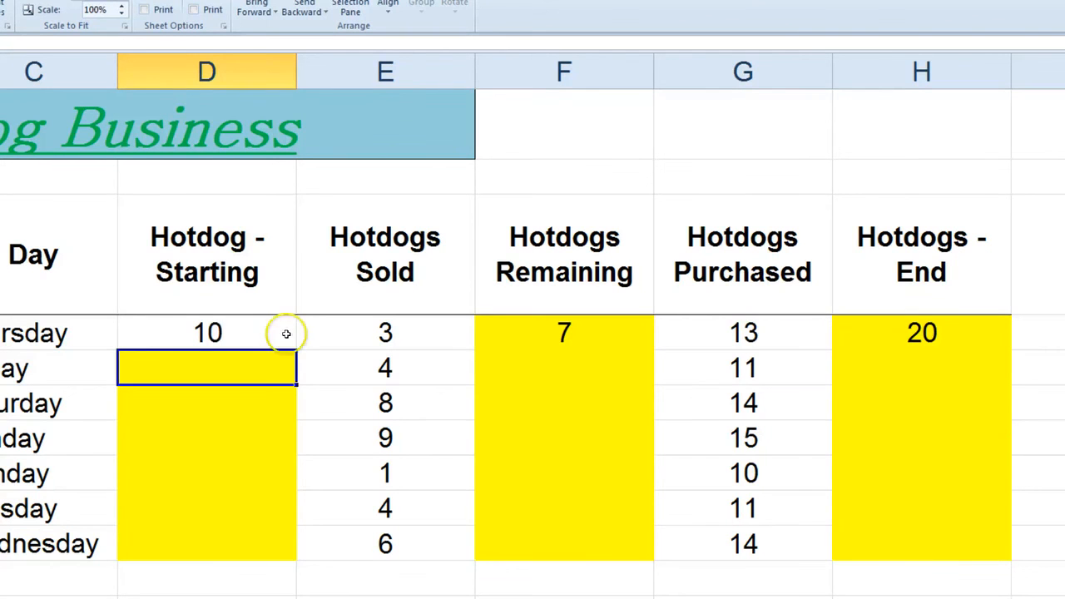
Enter the formula =H4 in D5 so Friday's starting stock equals Thursday's ending stock.
left_click(927, 333)
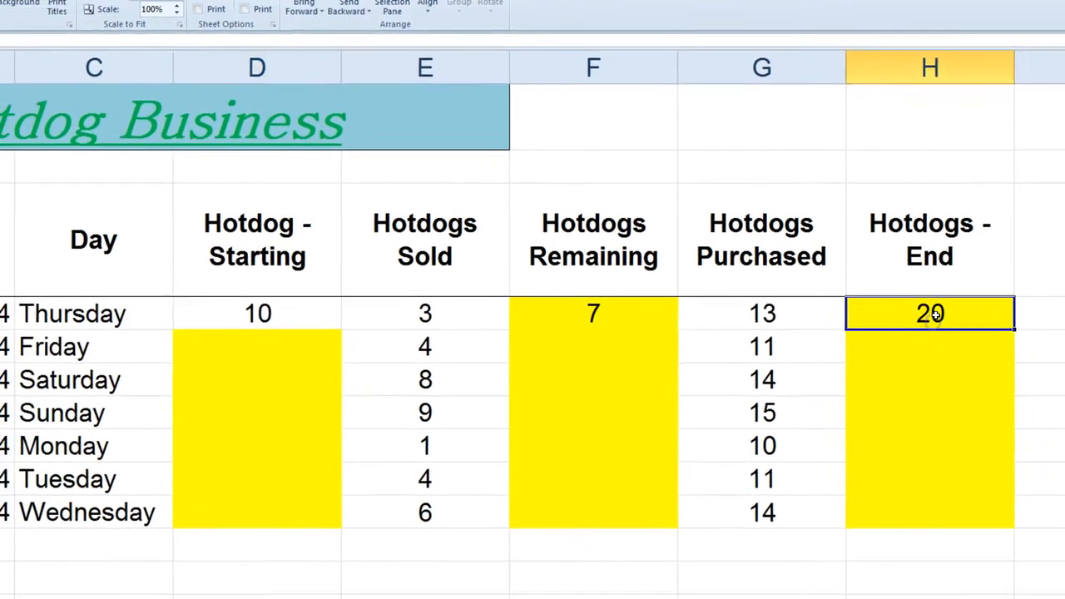
left_click(329, 332)
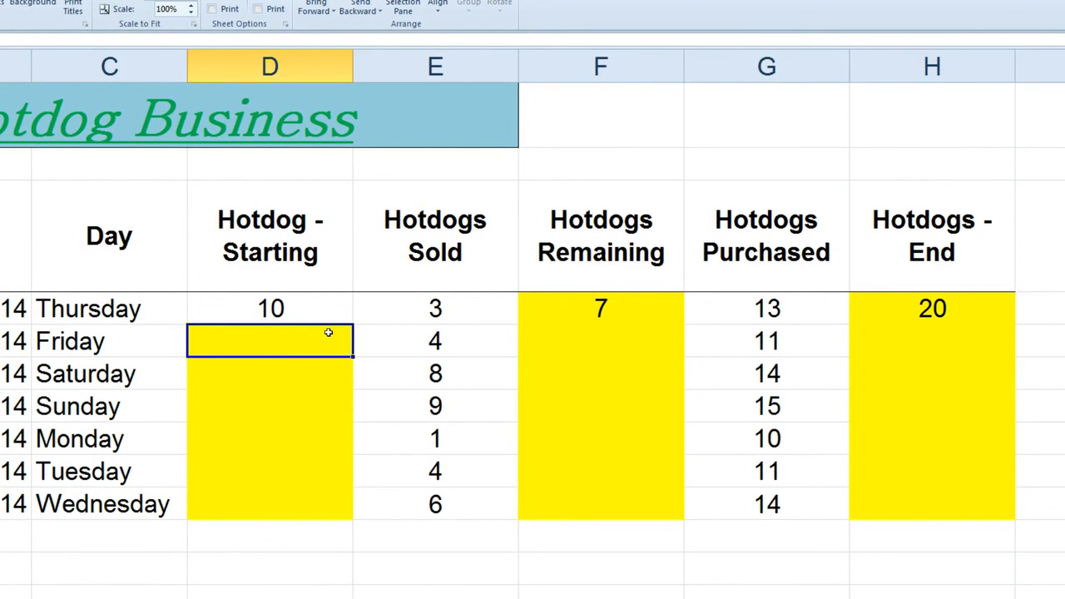
type("=")
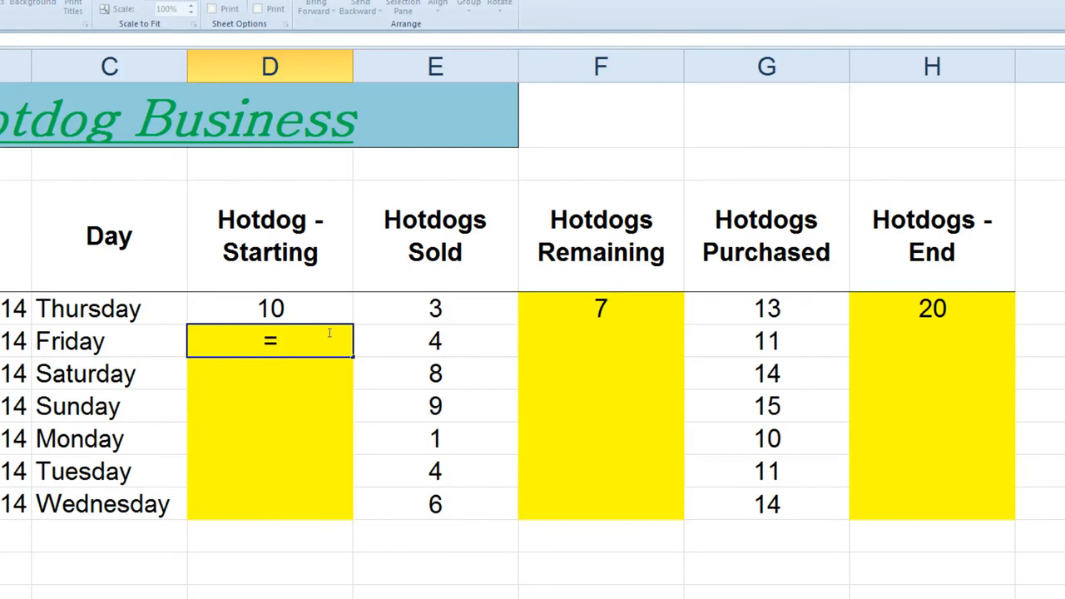
left_click(968, 311)
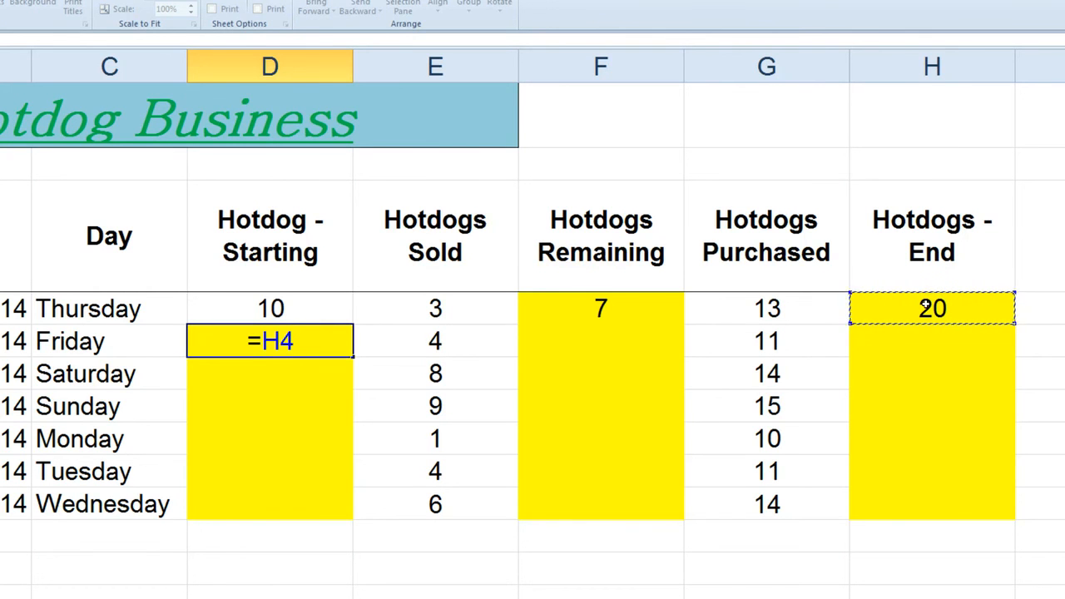
key("Return")
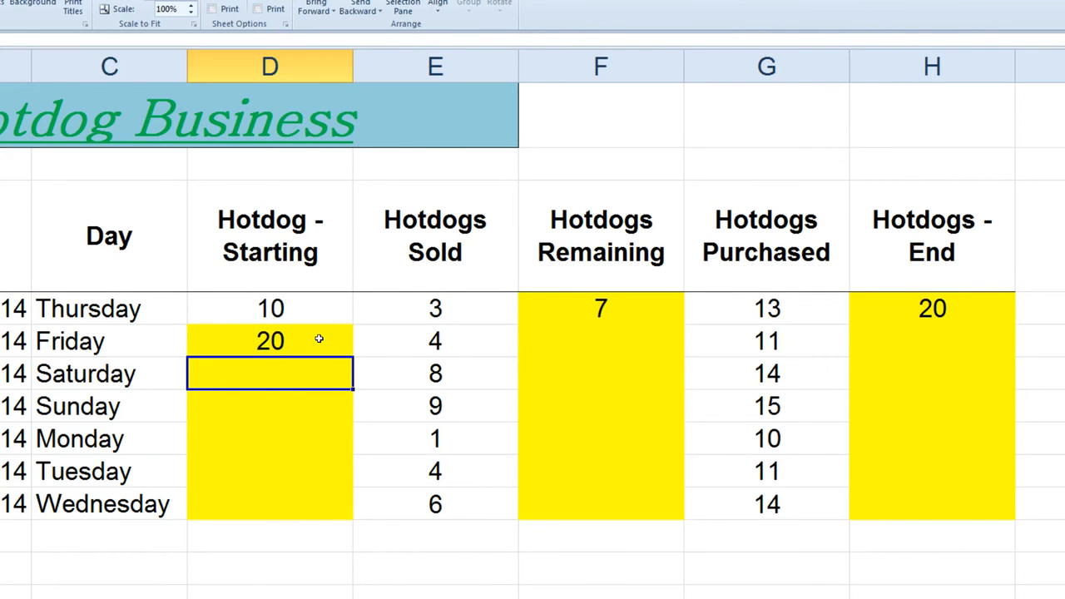
key("alt")
left_click(293, 340)
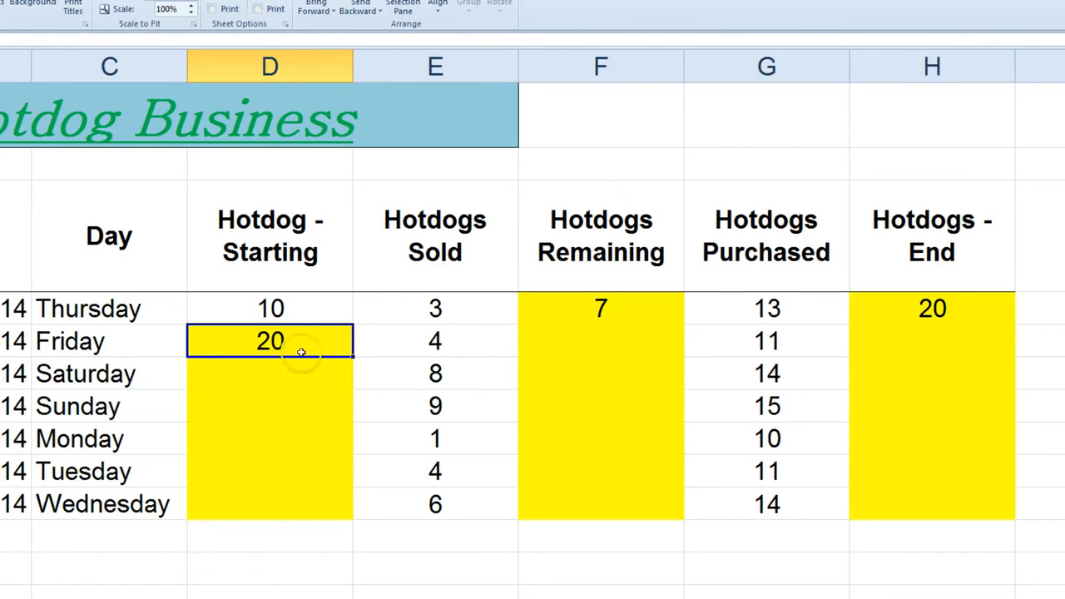
Try entering starting-stock formulas individually, =H5 in D6 for Saturday and =H6 in D7 for Sunday, and undo both entries.
left_click(310, 370)
type("=")
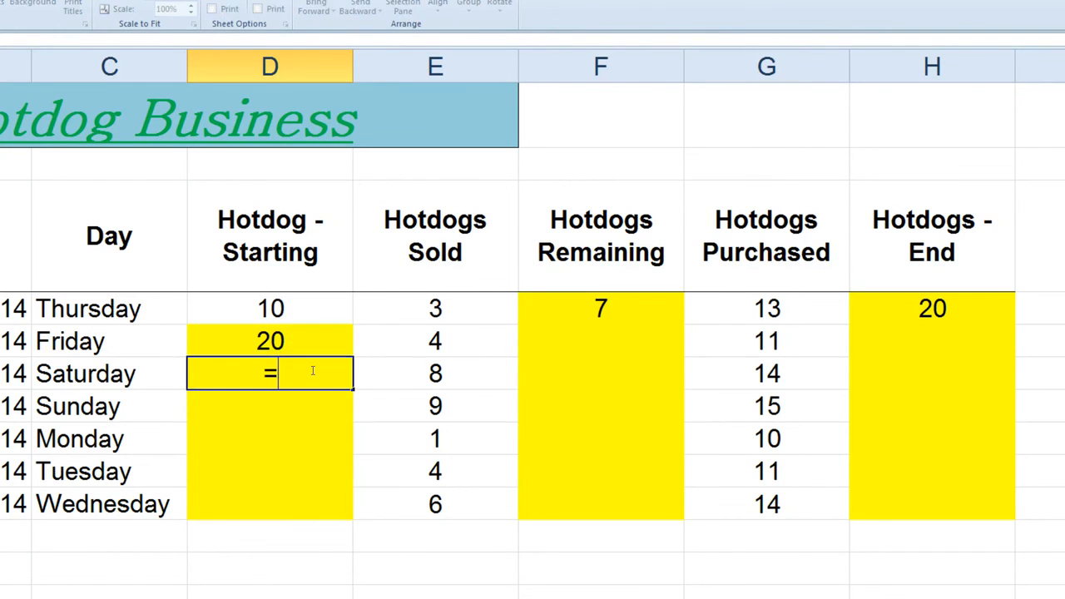
left_click(956, 345)
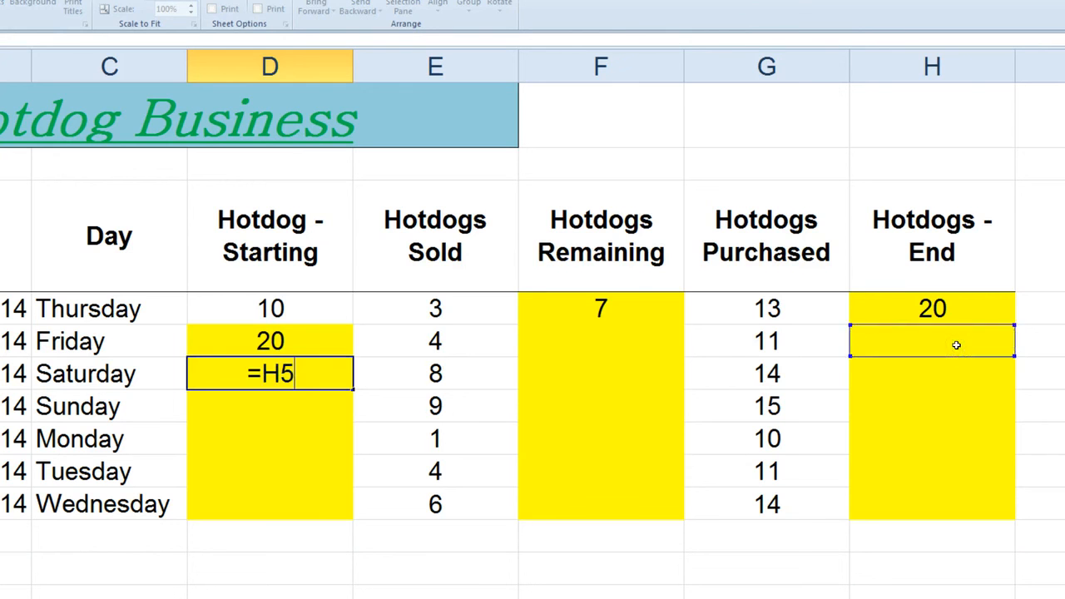
key("Return")
type("=")
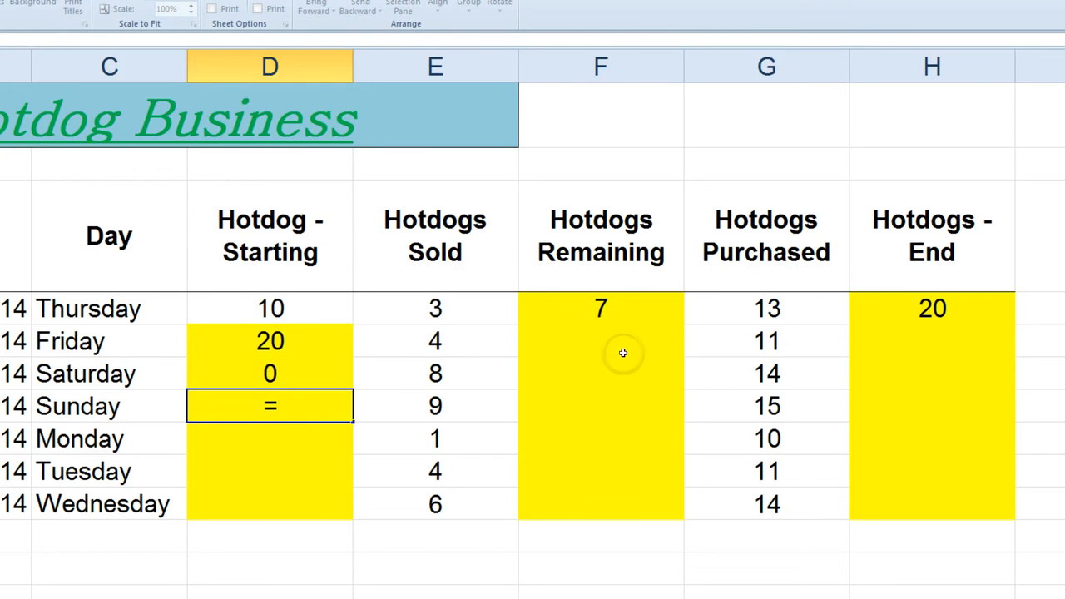
left_click(888, 368)
key("Return")
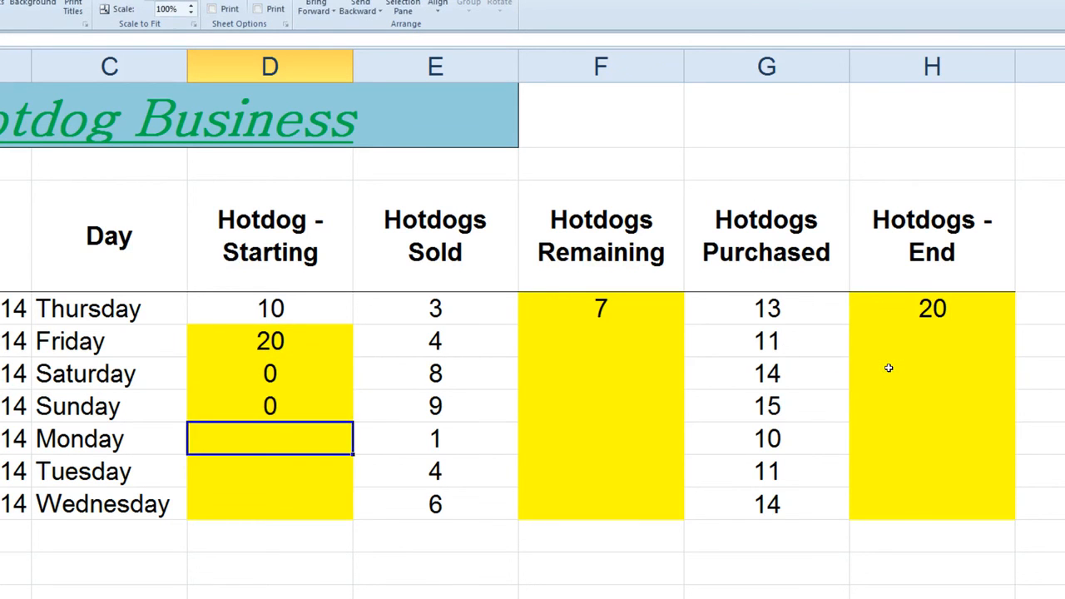
key("ctrl+z")
key("ctrl+z")
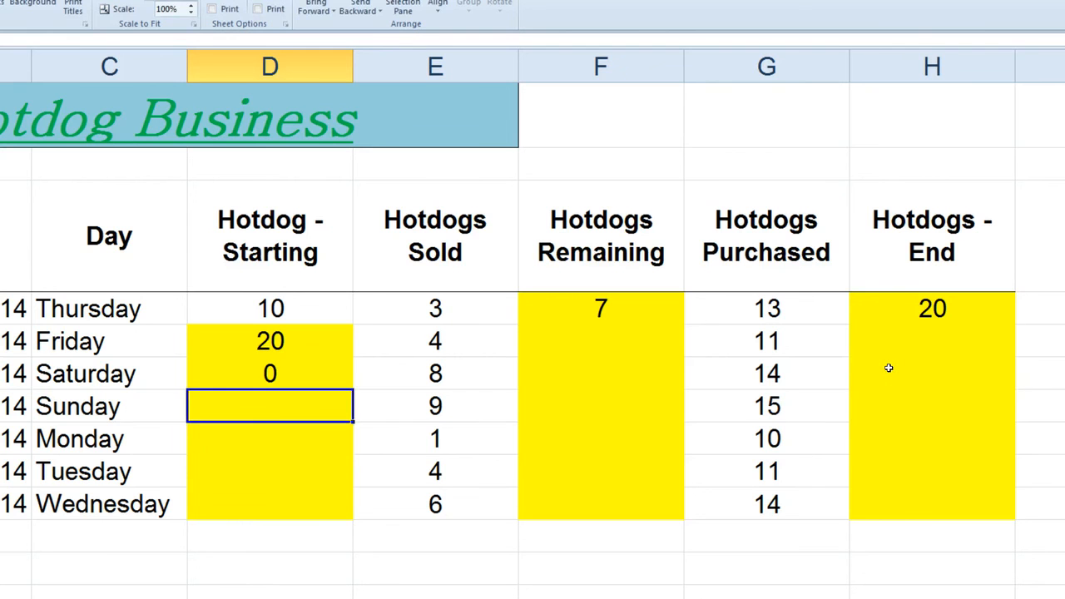
Fill Friday's starting-stock formula from D5 down through Wednesday's cell D10, and check the formula in D10.
left_click(296, 336)
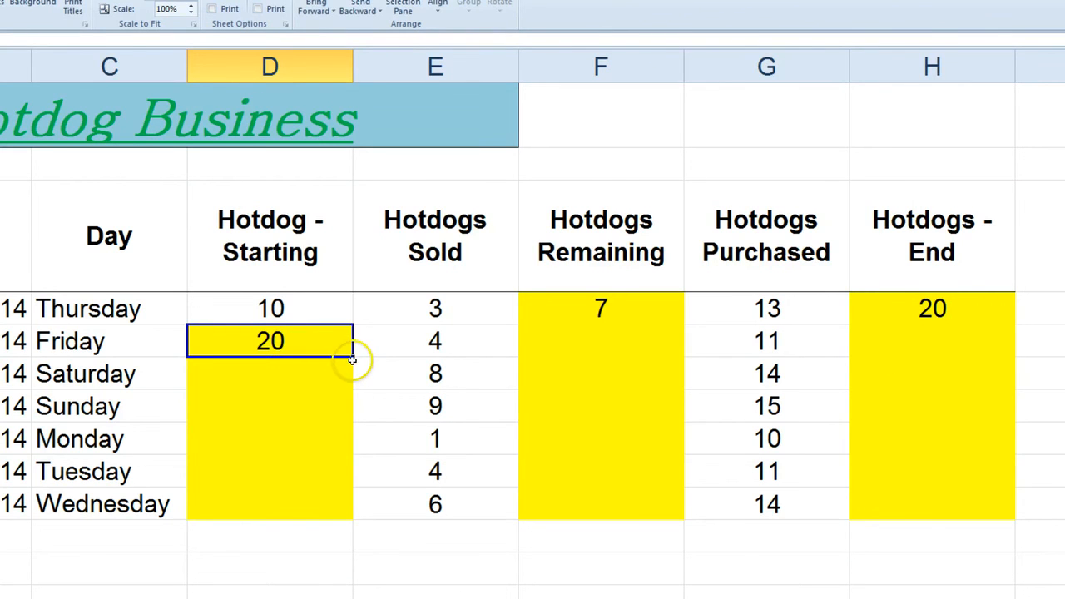
double_click(308, 343)
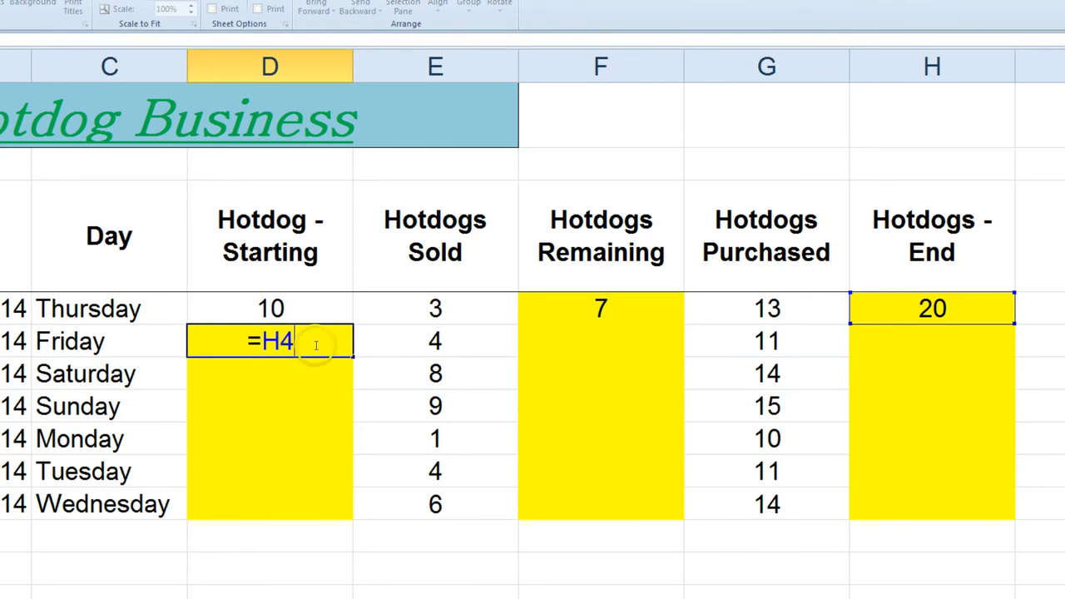
key("Escape")
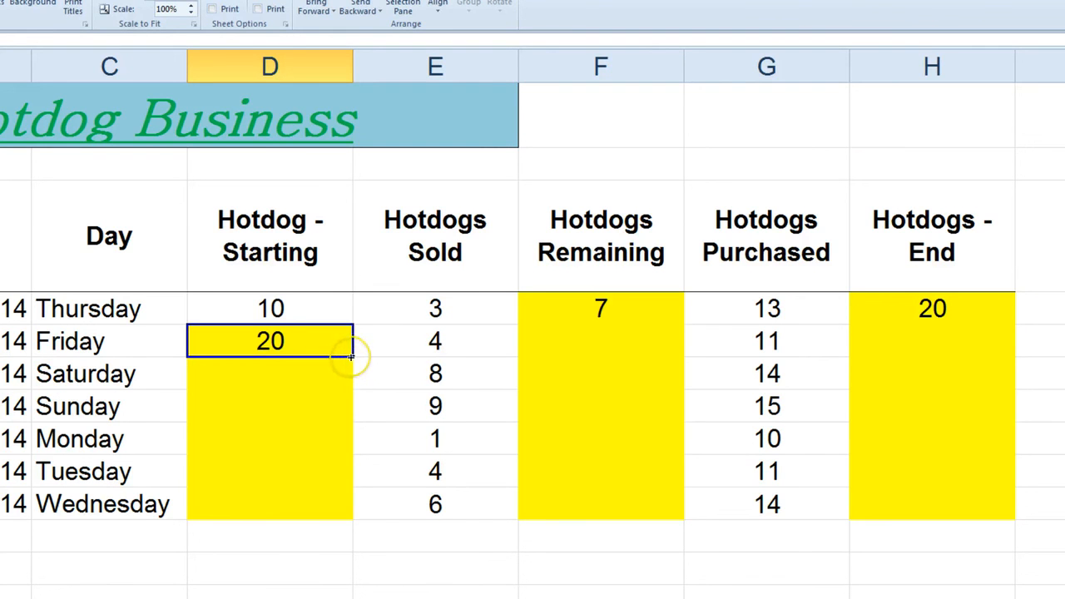
left_click_drag(350, 356, 345, 504)
left_click(333, 504)
type("=")
left_click(957, 470)
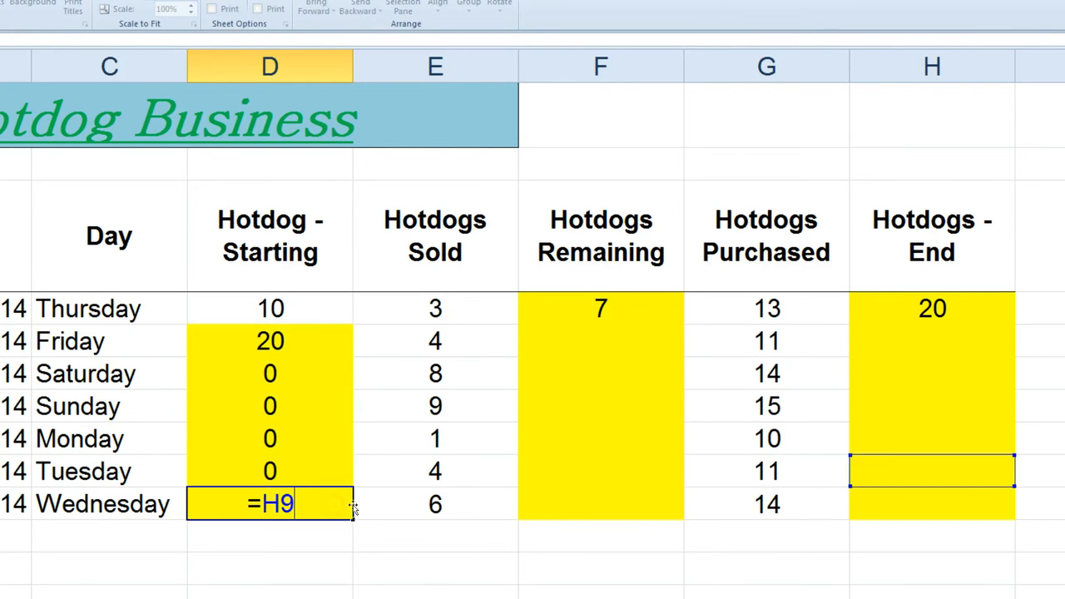
key("ctrl+Return")
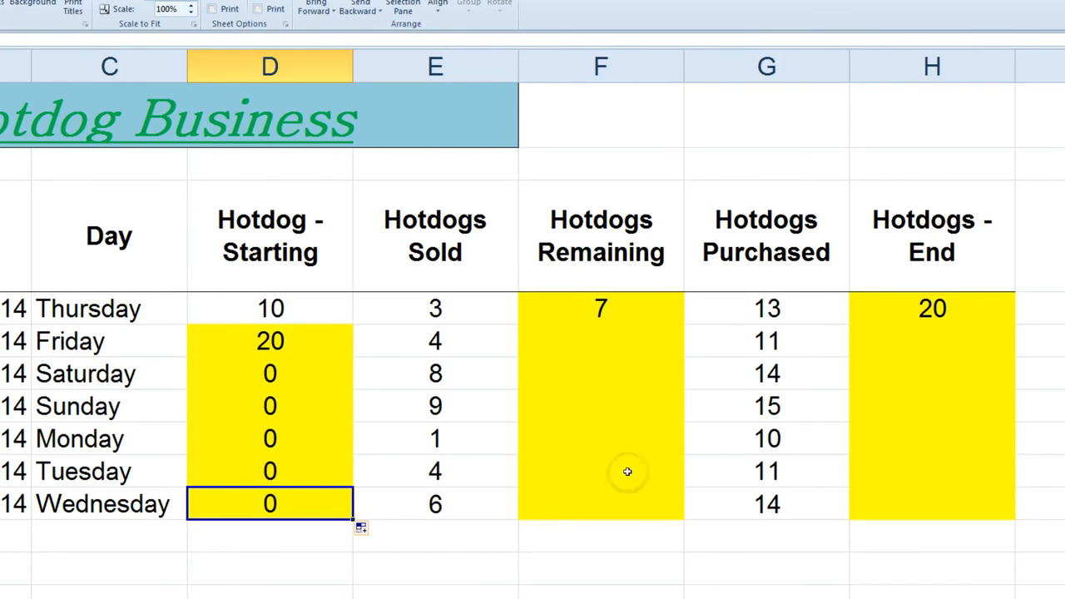
Check the copied starting-stock formulas for Tuesday in D9 and Monday in D8.
left_click(316, 470)
type("=")
left_click(932, 414)
key("ctrl+Return")
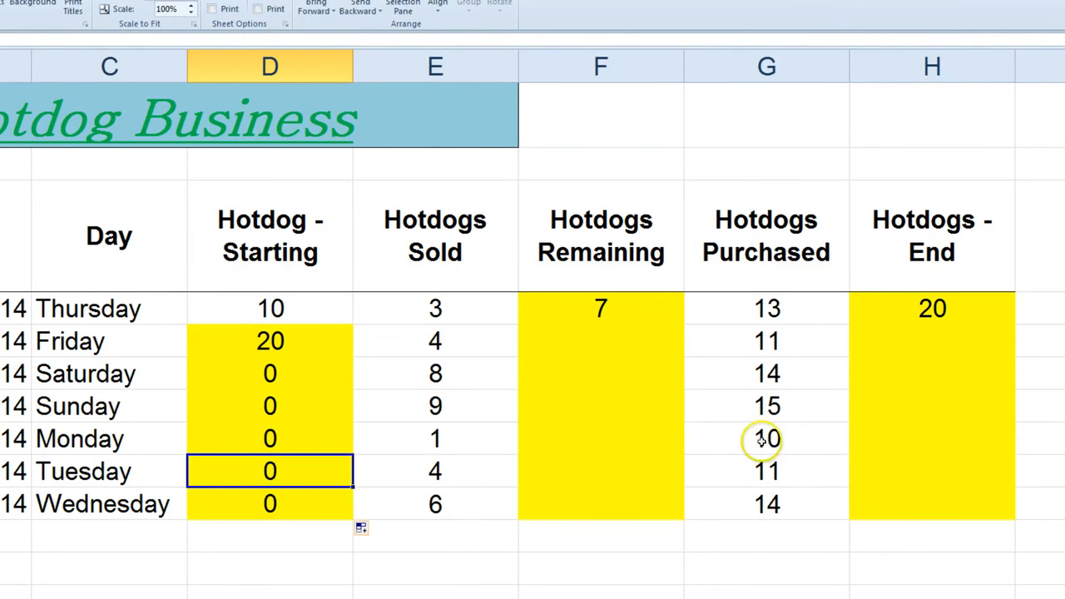
left_click(334, 446)
type("=")
left_click(915, 406)
key("ctrl+Return")
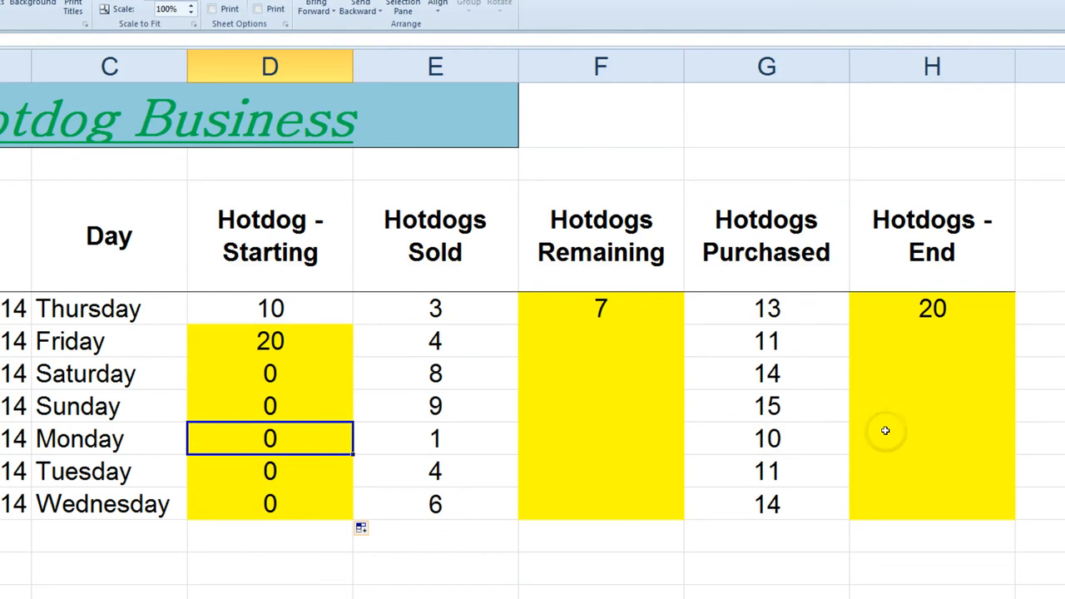
Fill Thursday's remaining-stock formula =D4-E4 from F4 down through Wednesday's cell F10, and check the copies in F9 and F7.
left_click(623, 302)
double_click(631, 307)
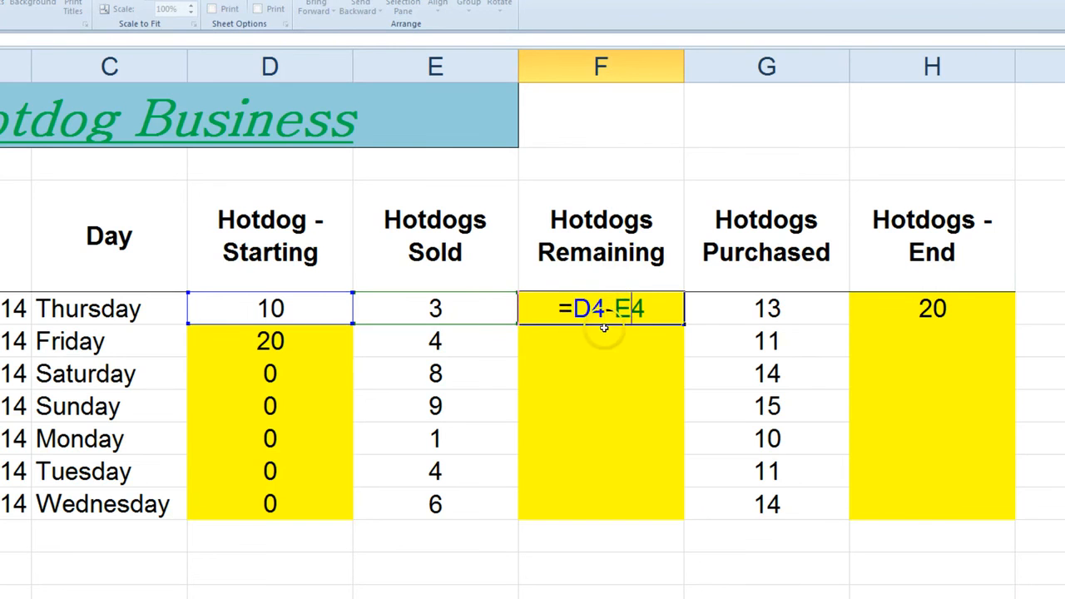
key("ctrl+Return")
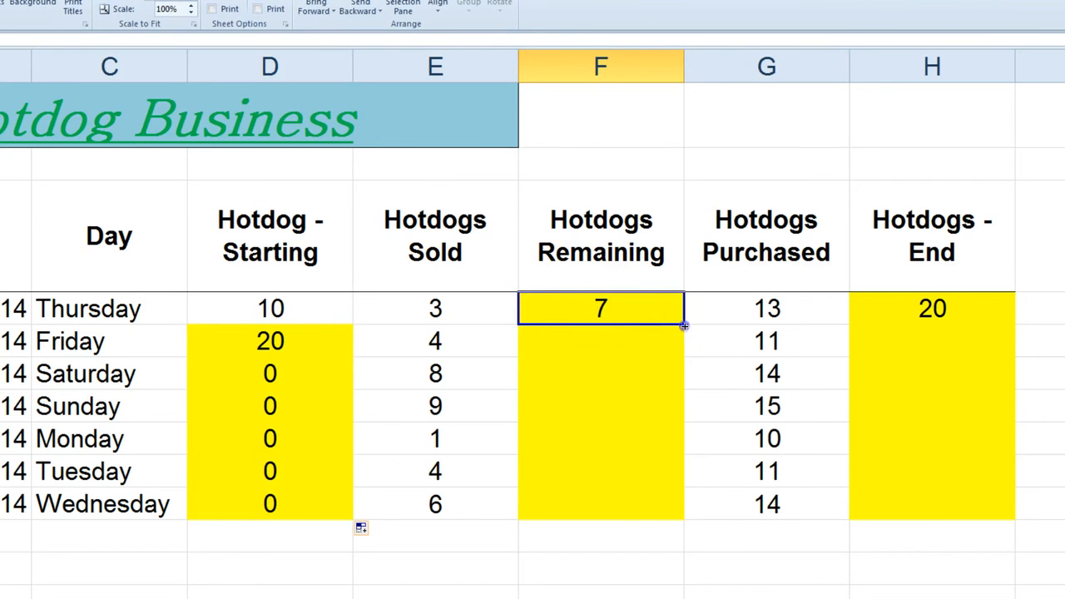
left_click_drag(683, 323, 679, 507)
double_click(625, 466)
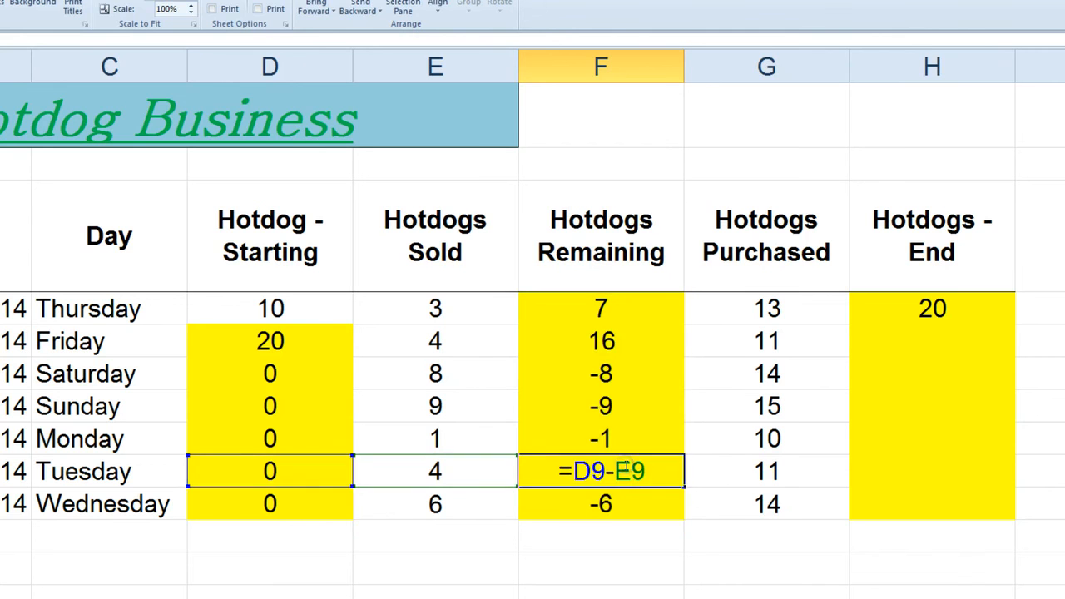
key("Escape")
left_click(617, 406)
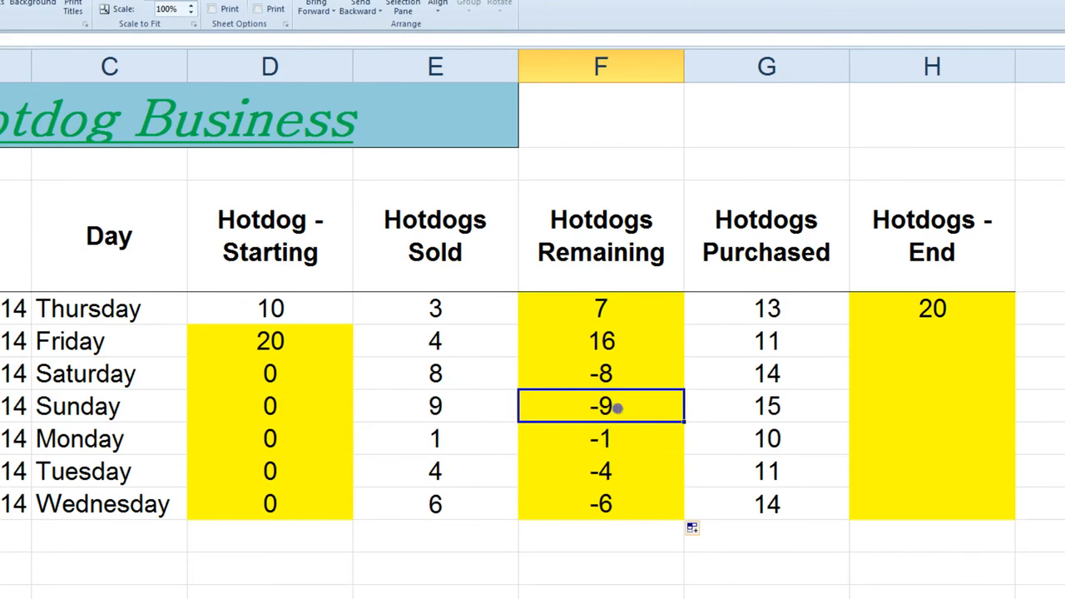
double_click(617, 406)
key("Escape")
Fill Thursday's ending-stock formula from H4 down through Wednesday's cell H10, and check the copies in H10, H8 and H6.
left_click(925, 309)
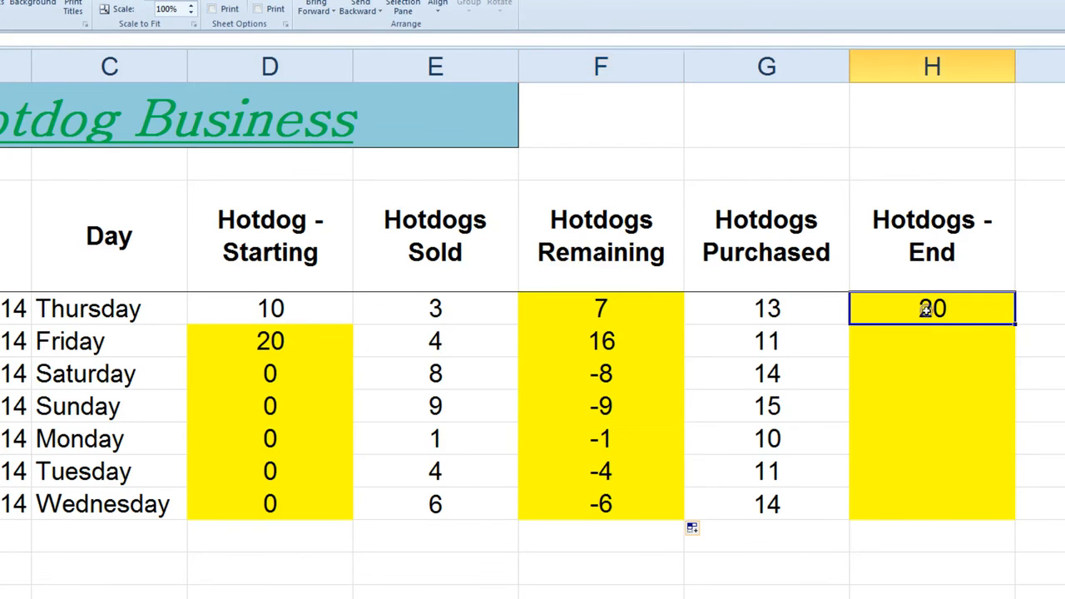
double_click(1015, 325)
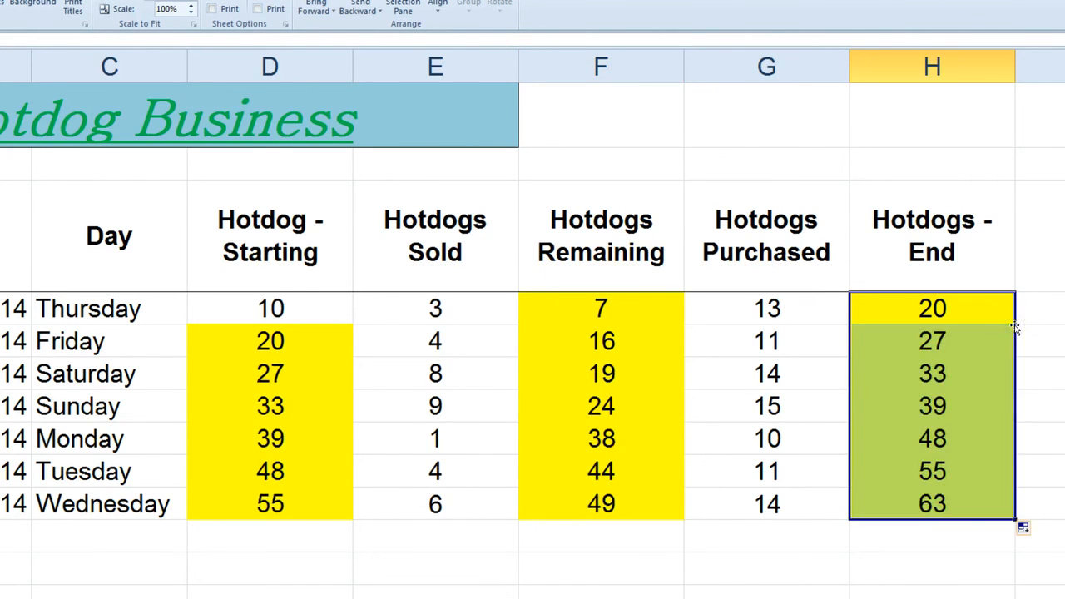
double_click(918, 505)
key("Escape")
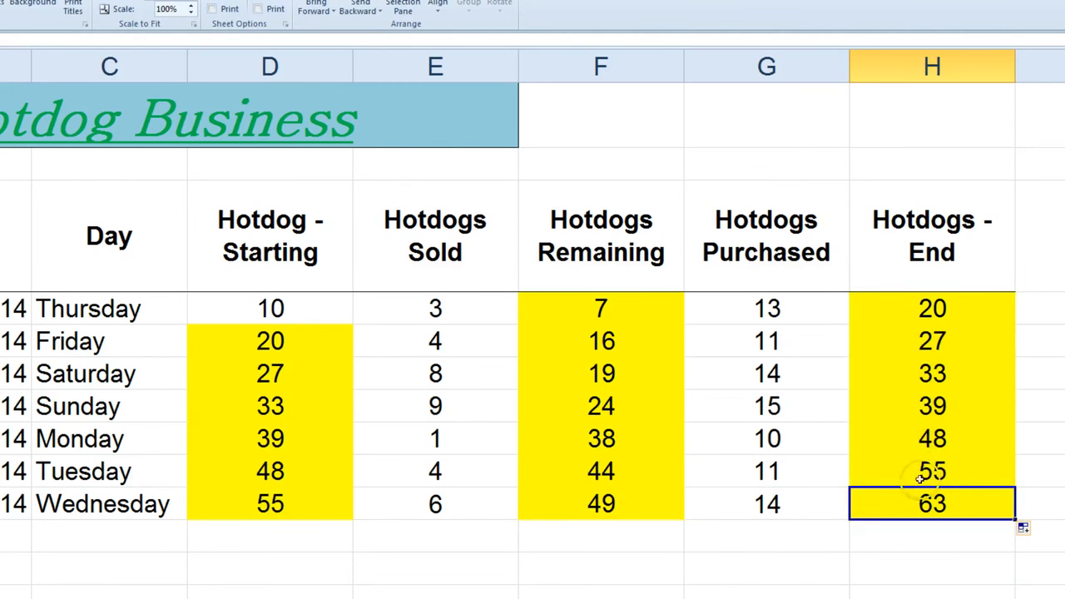
double_click(936, 437)
left_click(901, 398)
left_click(918, 374)
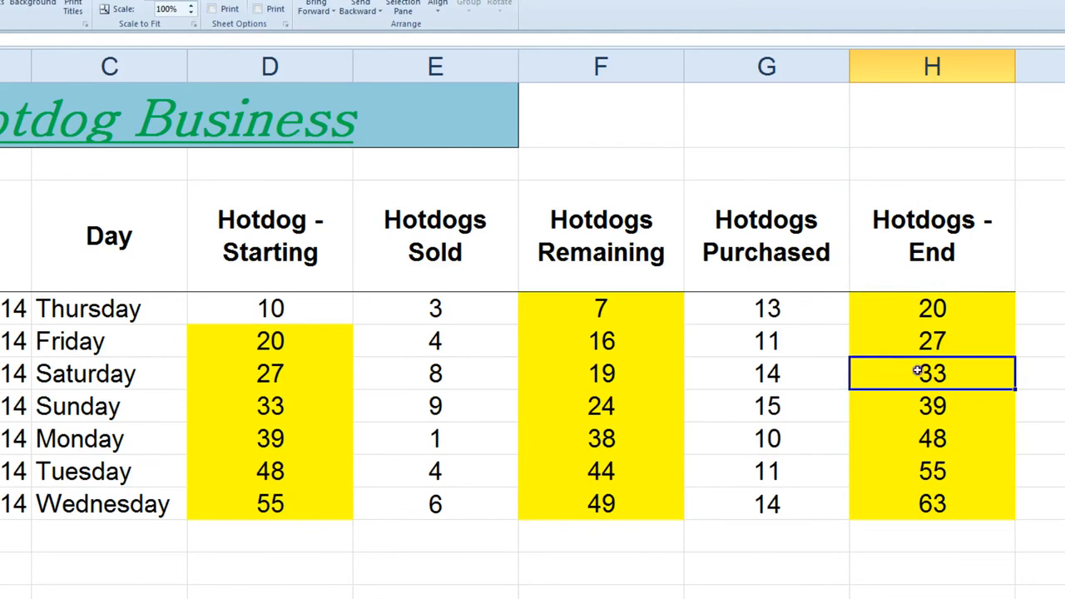
double_click(917, 373)
key("Escape")
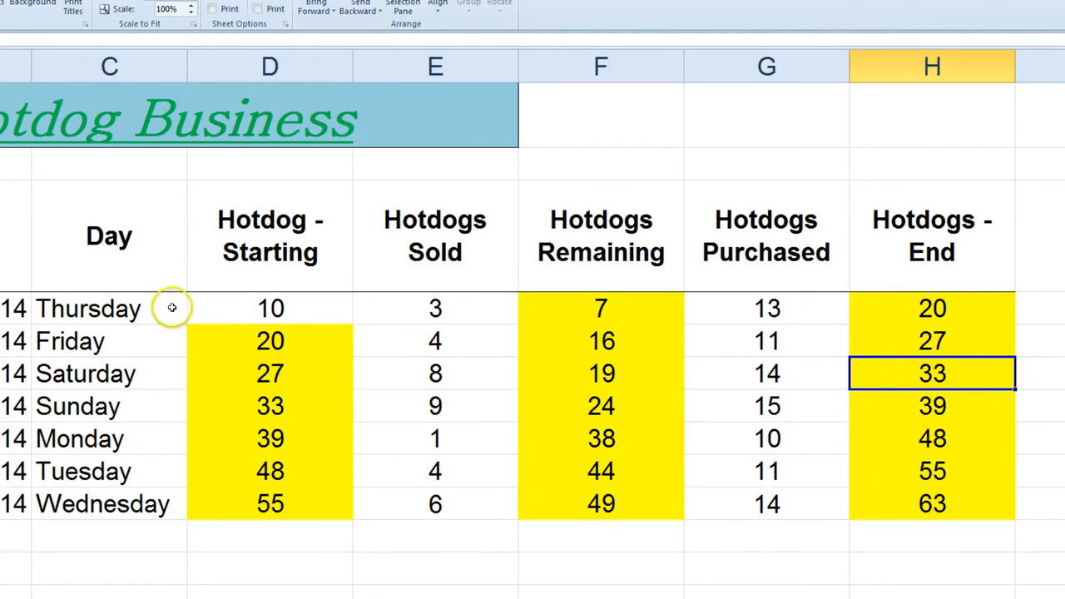
Set Thursday's starting hotdogs in D4 to 1000 to test the linked formulas for the whole week.
left_click(248, 308)
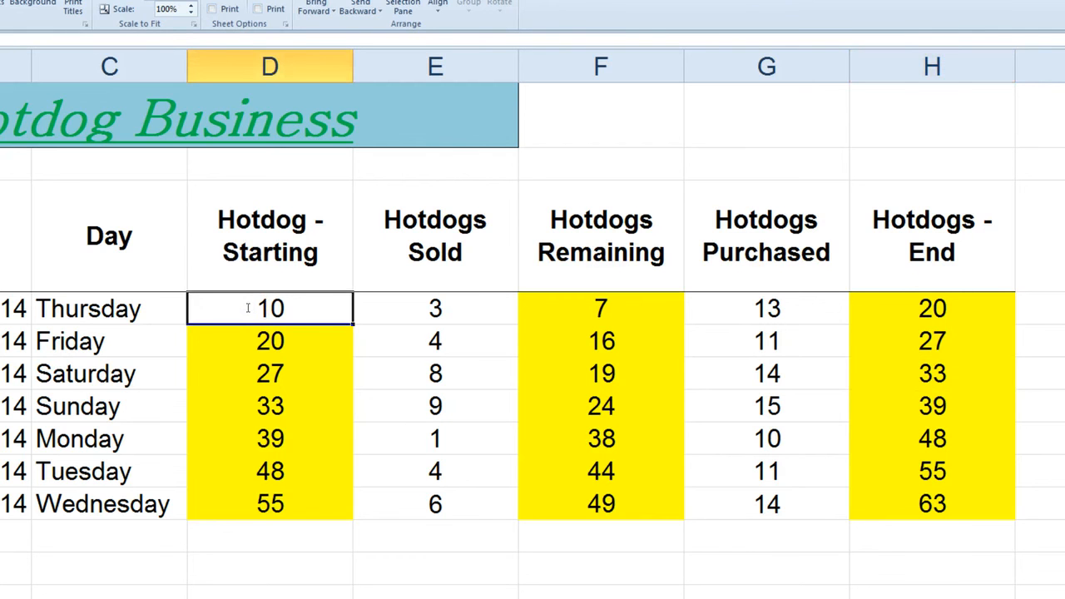
type("1000")
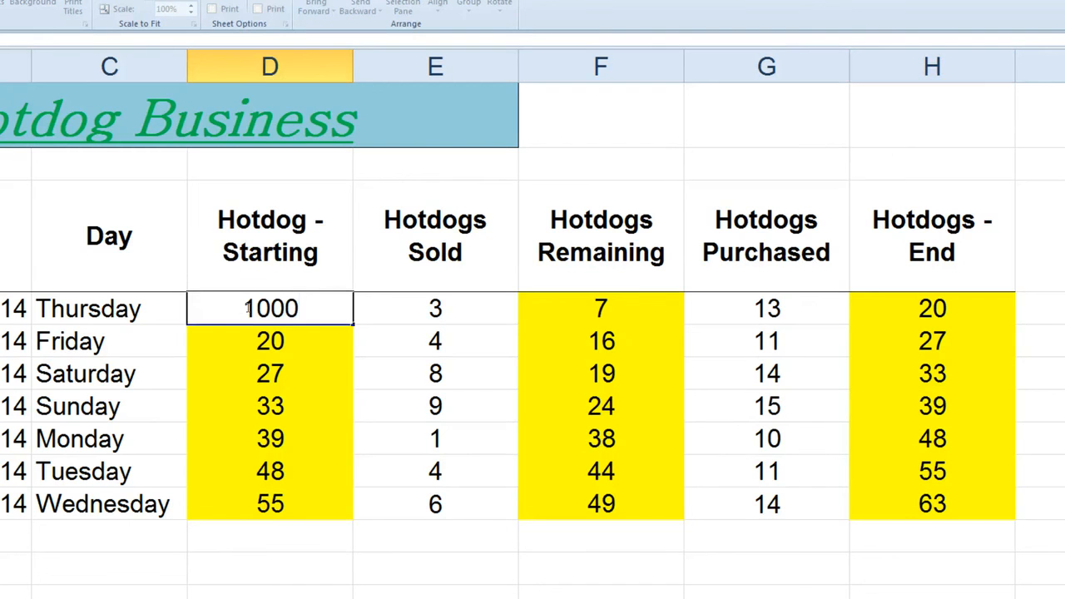
key("Return")
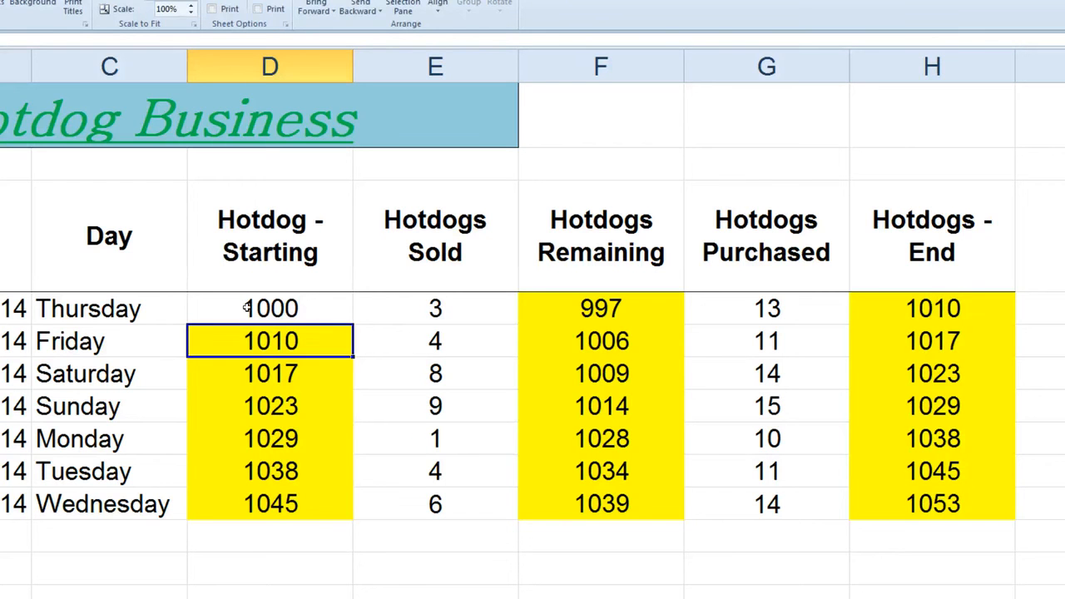